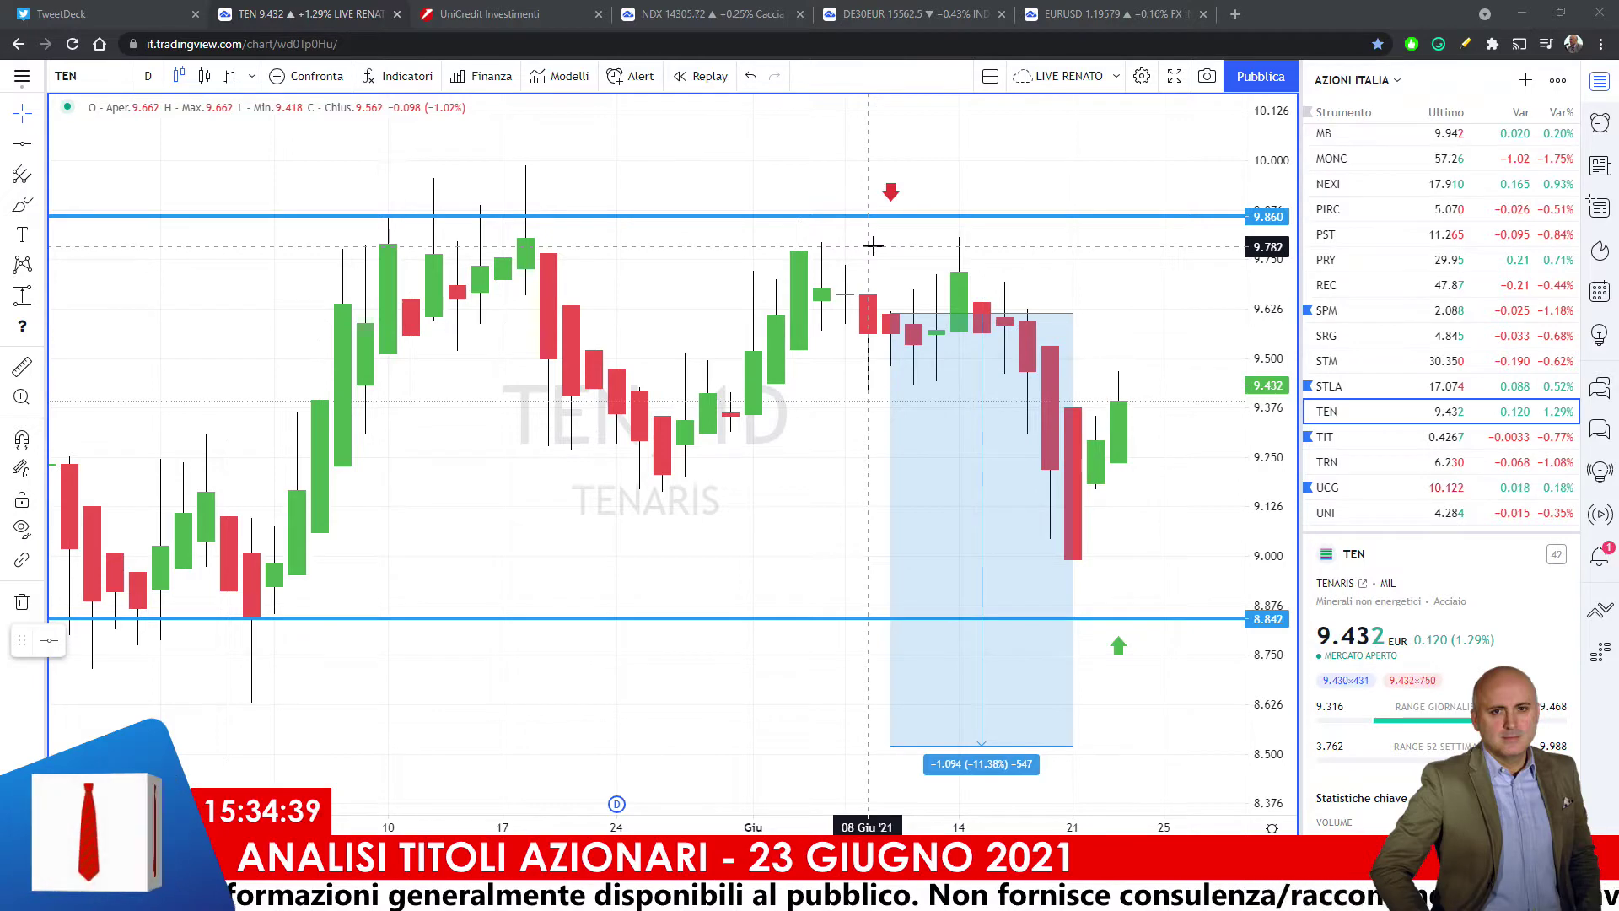
- Delete the shaded price-range measurement from the TEN daily chart, keeping the 9.860 and 8.842 lines
click(892, 194)
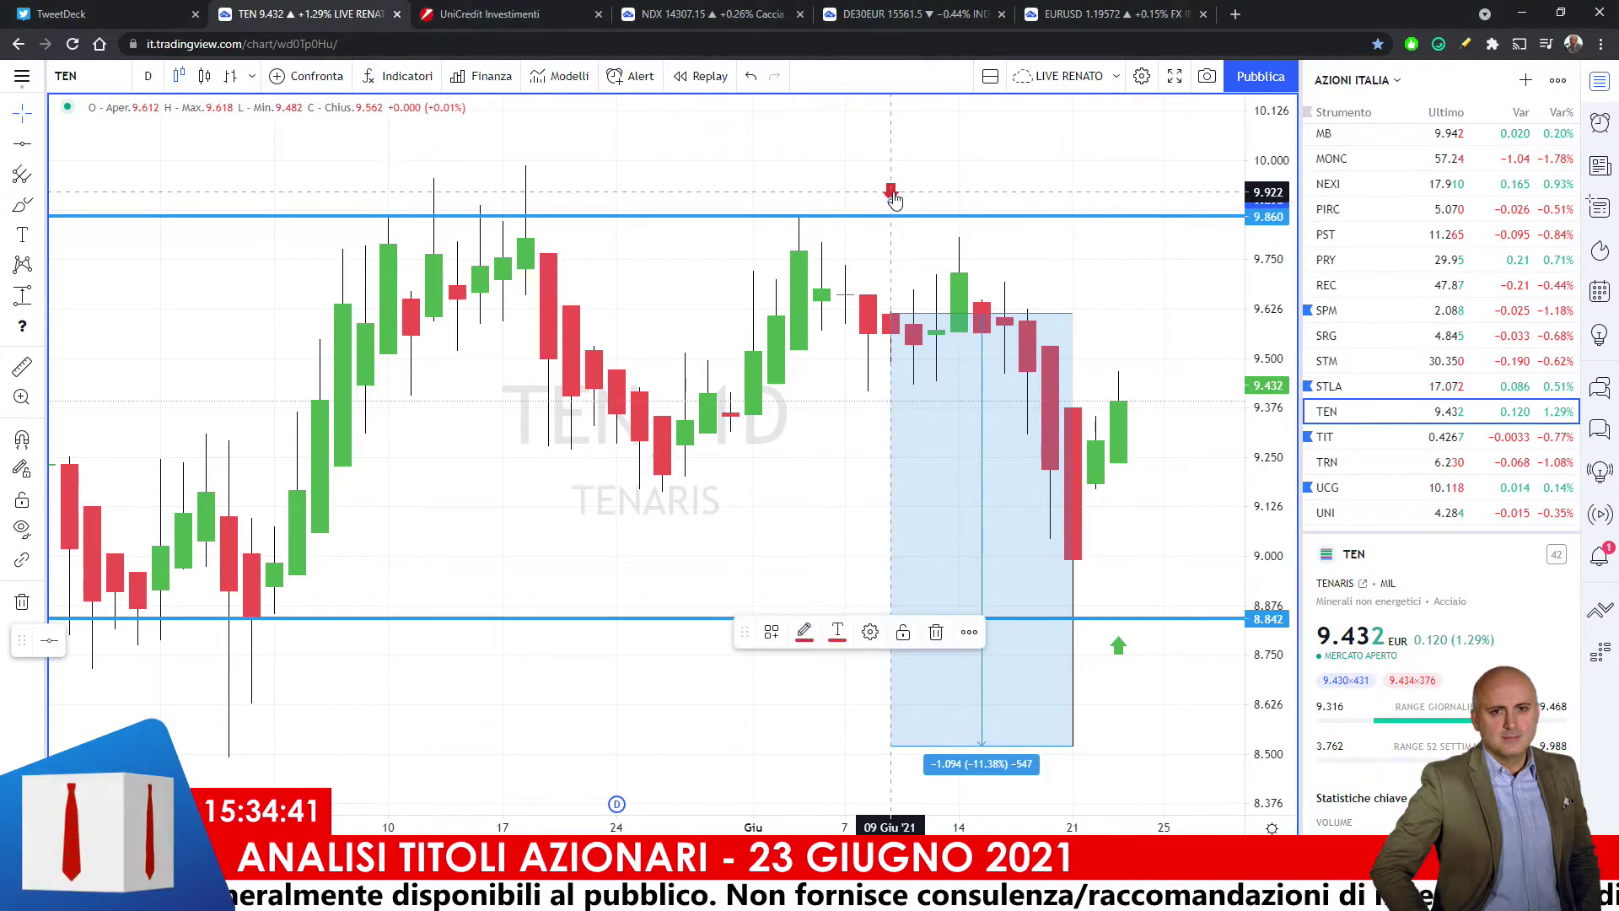
click(1064, 747)
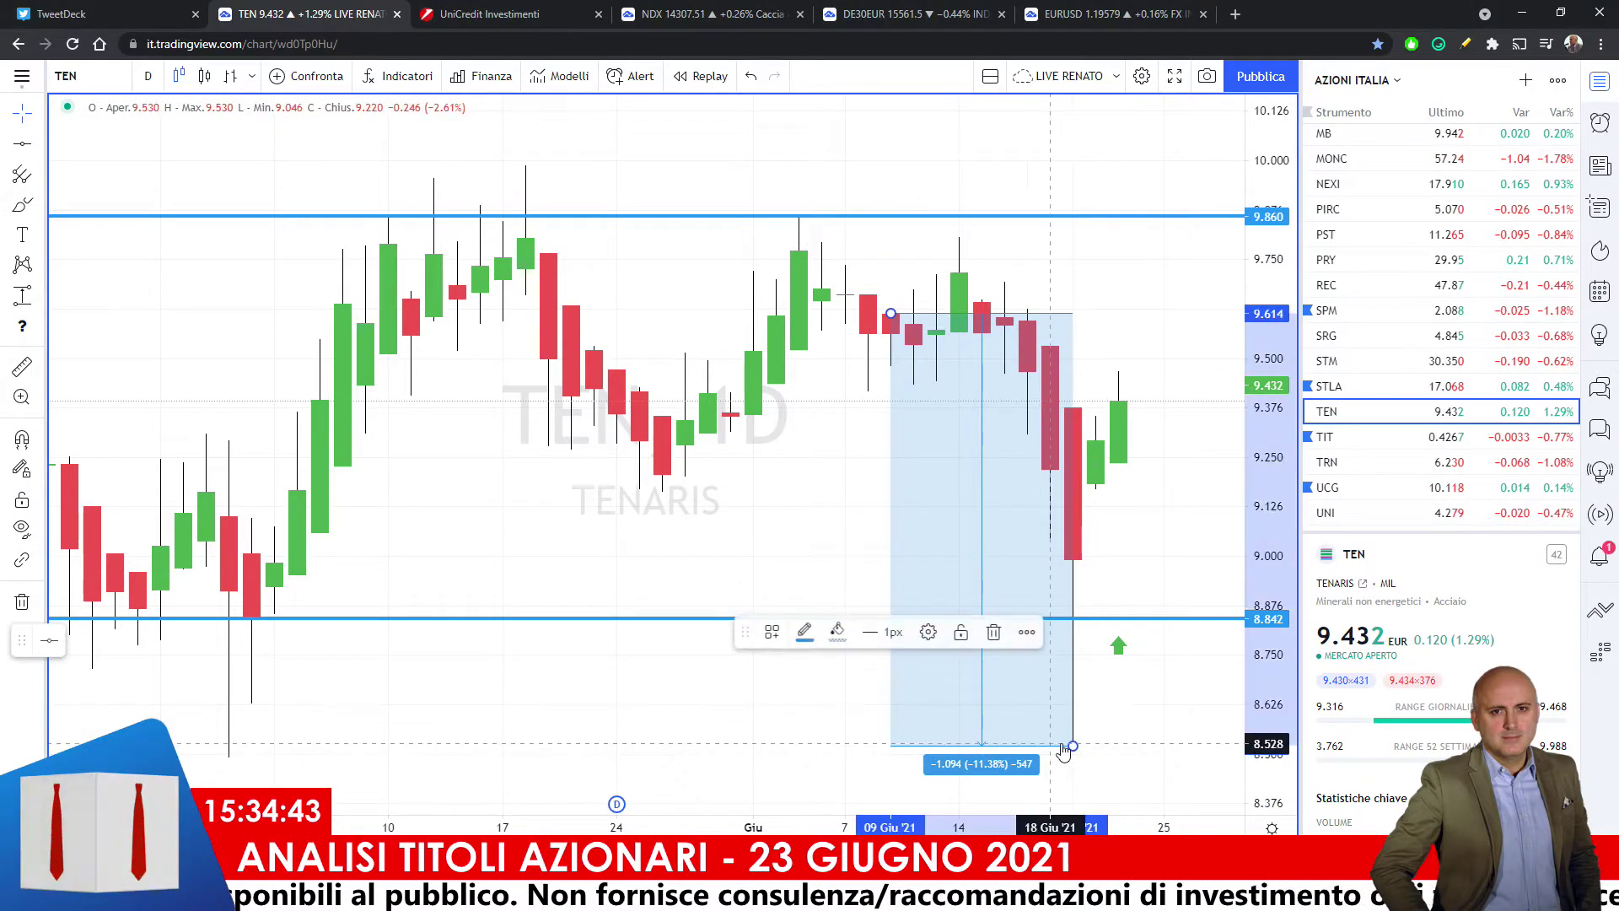
key(Delete)
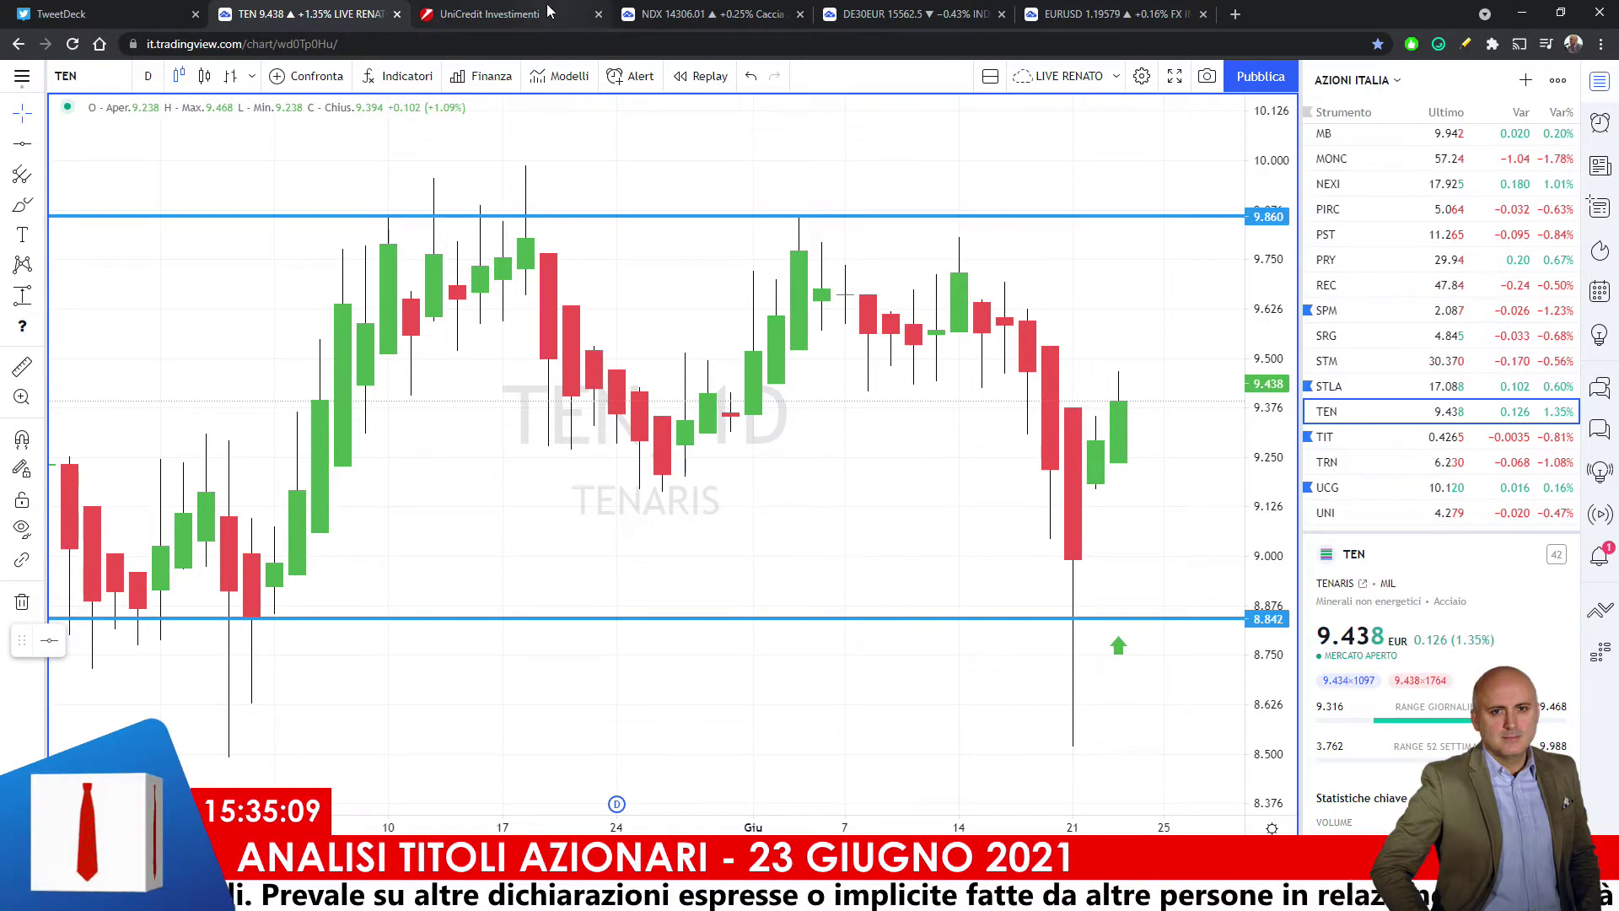
- Switch to the UniCredit Investimenti onemarkets tab
click(516, 14)
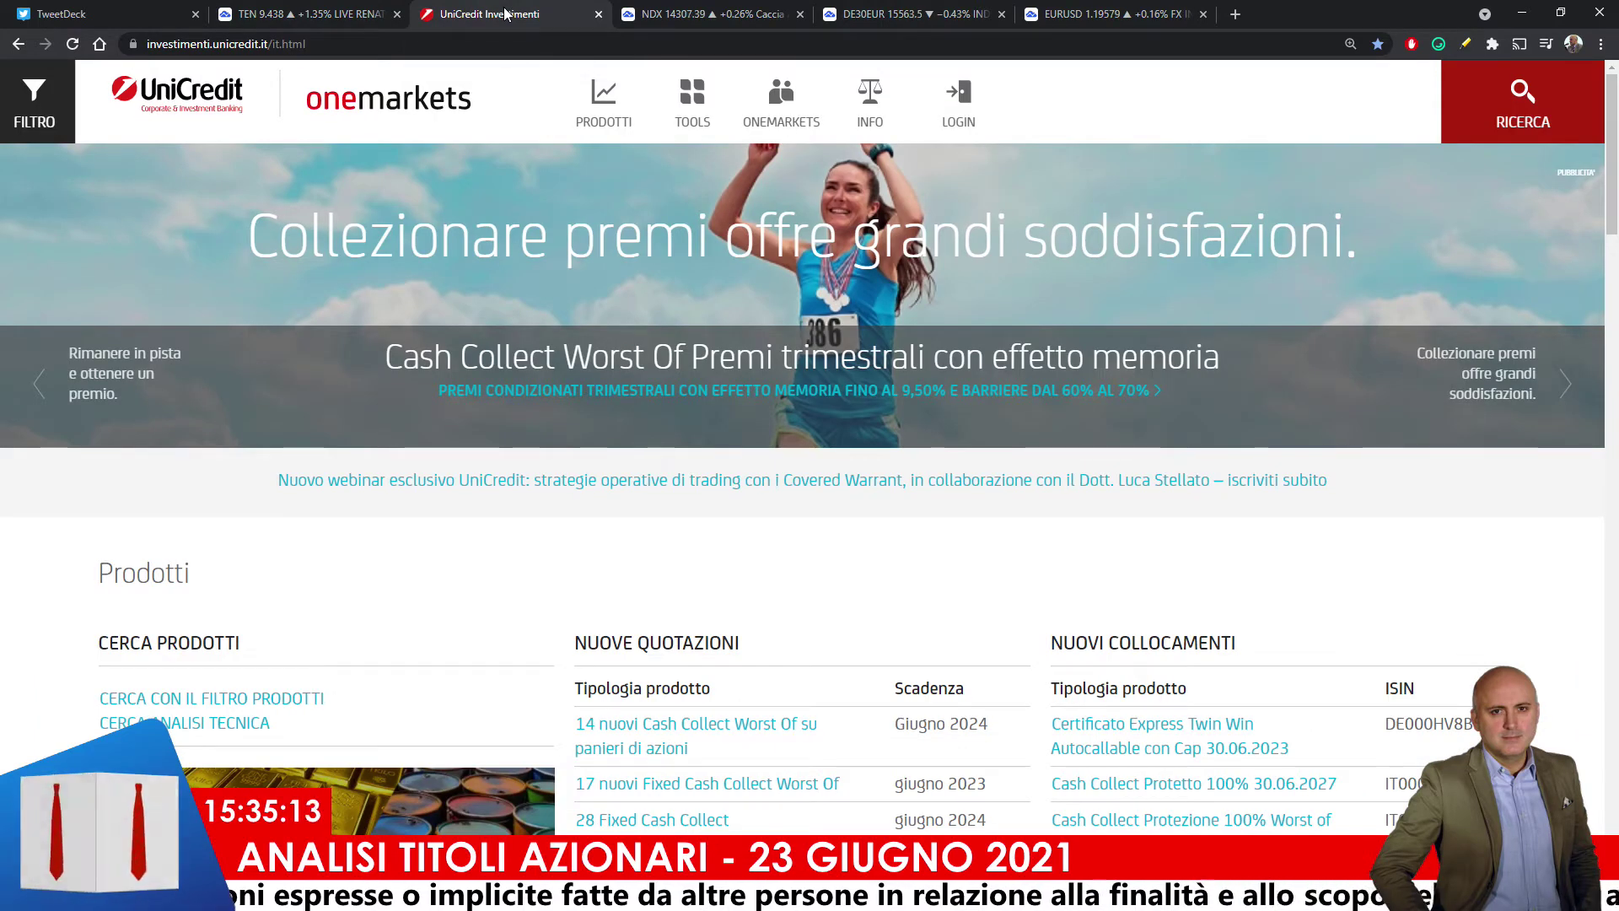
- In the product filters, set Tipo di prodotto to Turbo Open End Call
click(28, 124)
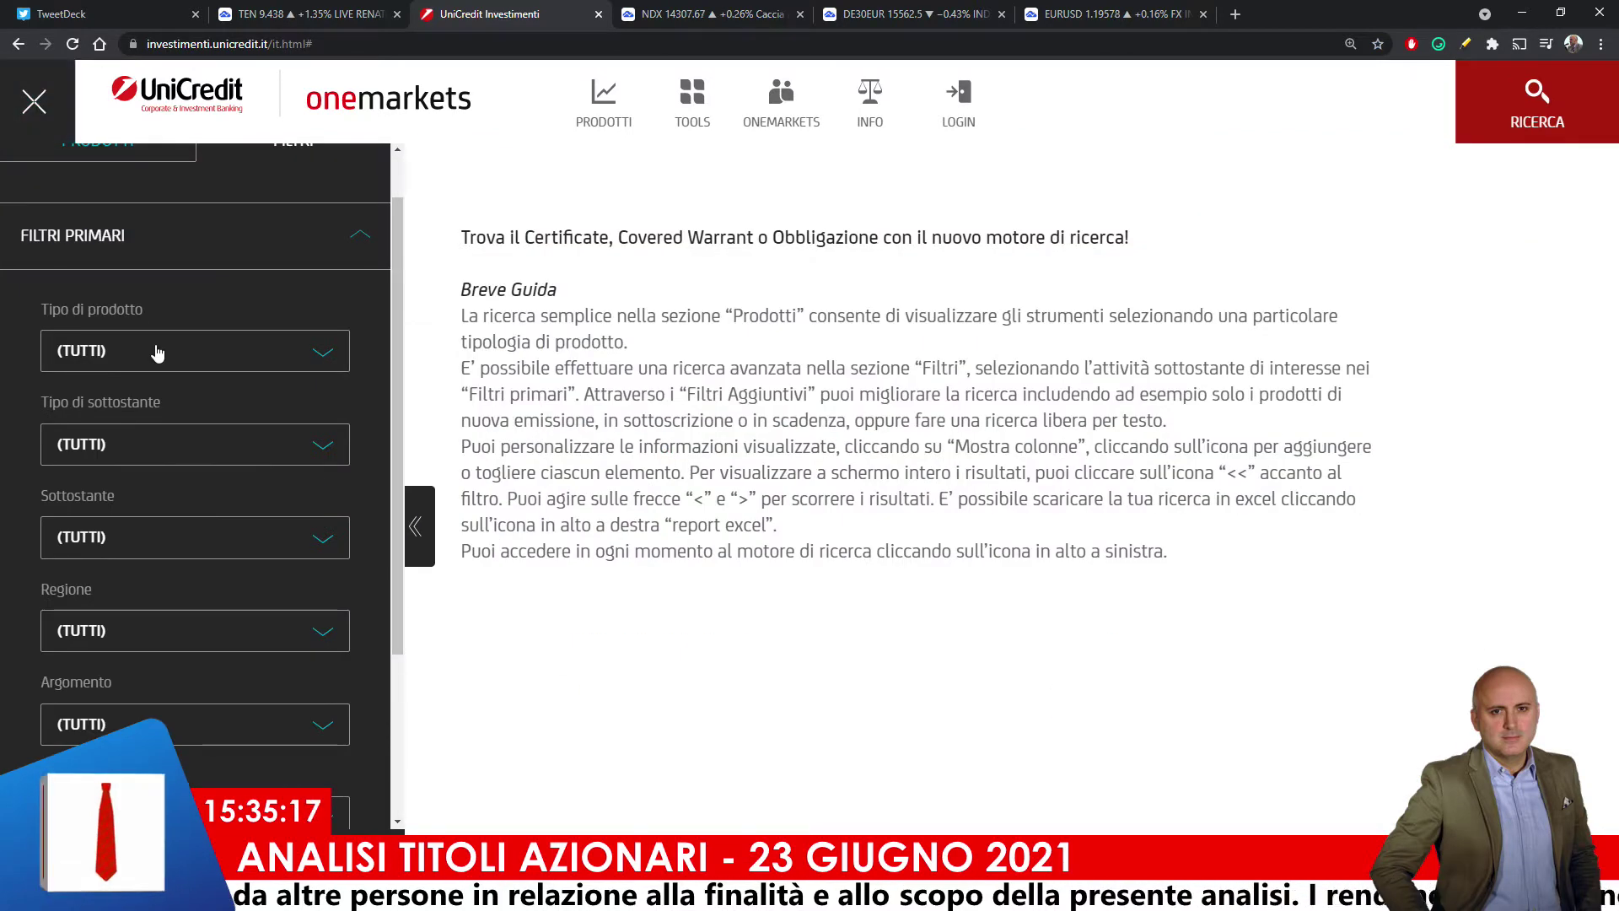
click(160, 350)
scroll(169, 486, down, 6)
scroll(155, 506, down, 5)
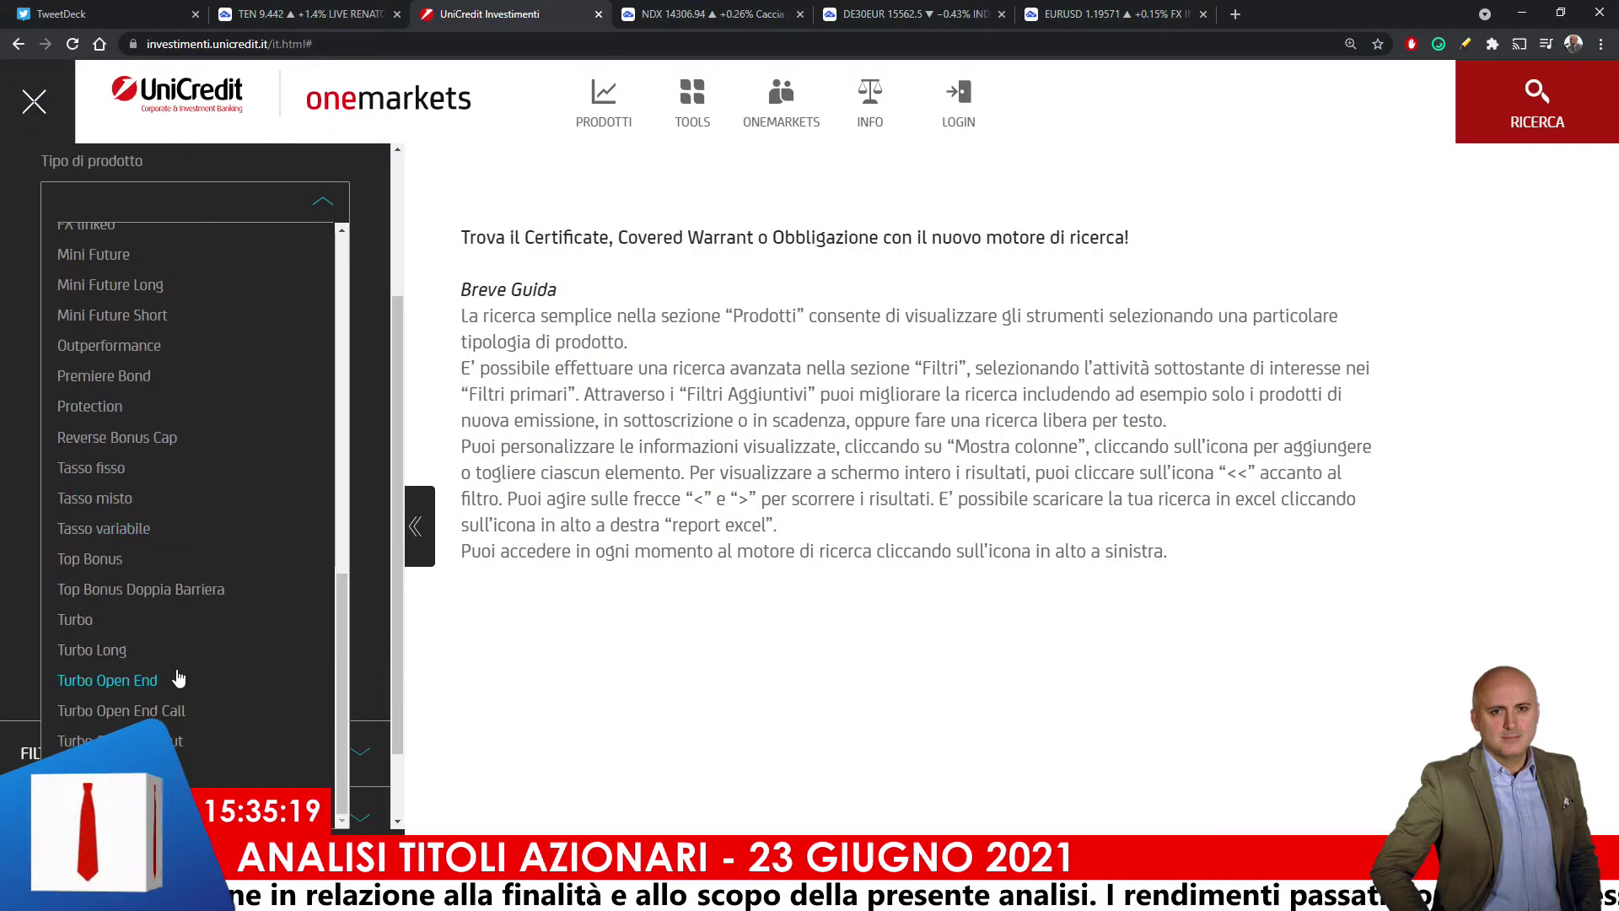
click(174, 711)
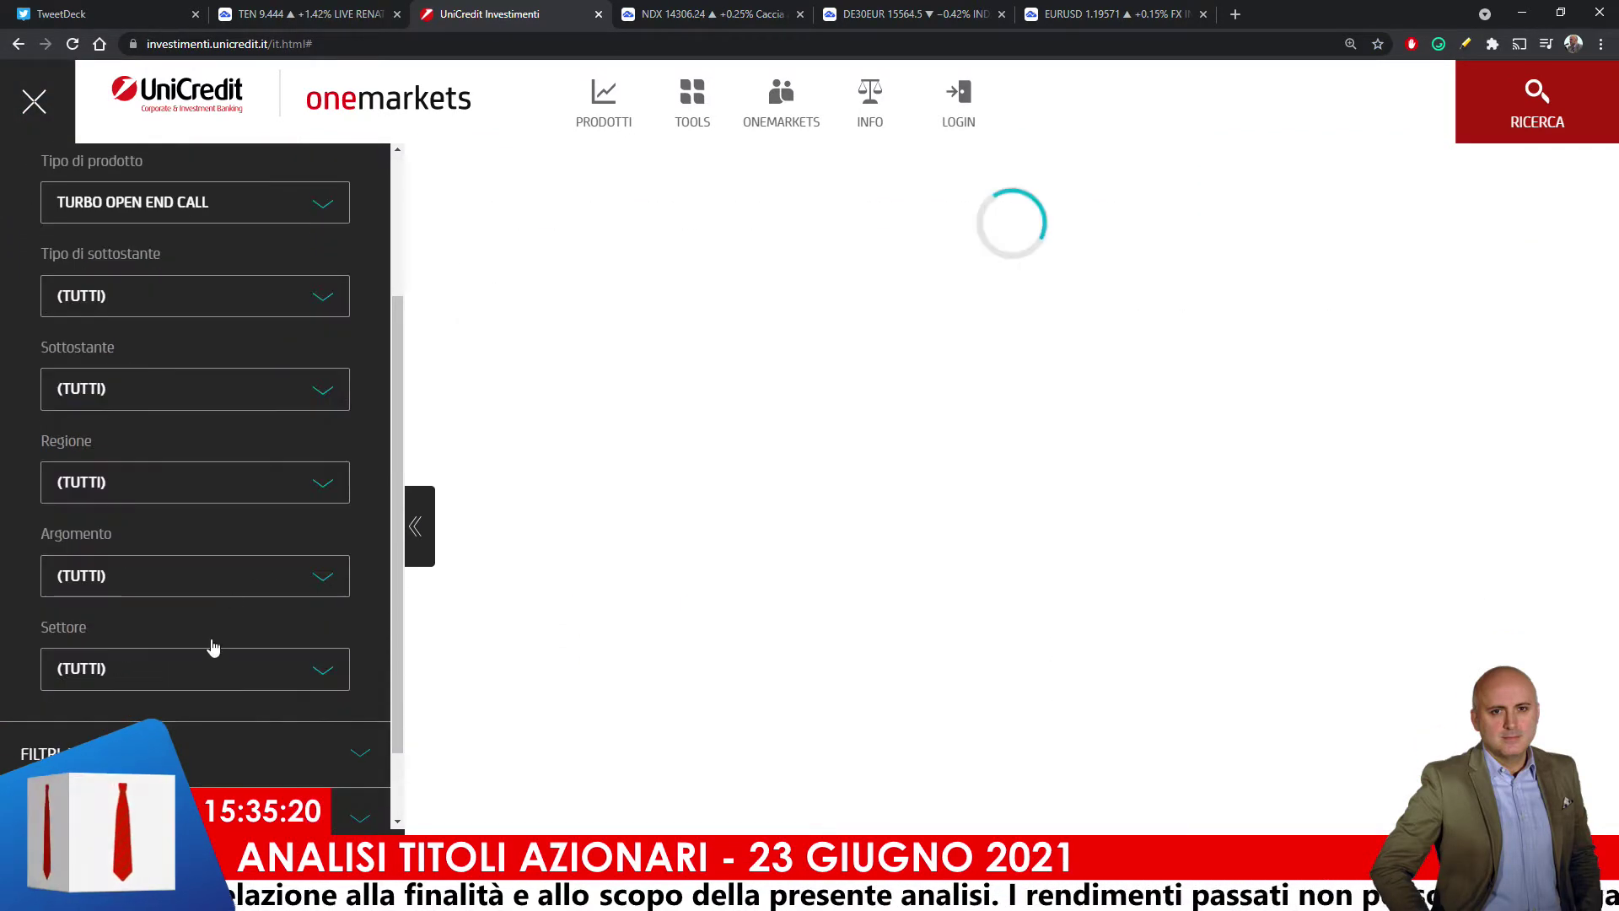
- Set Tipo di sottostante to Azione and Sottostante to Tenaris S.A
click(182, 289)
click(84, 372)
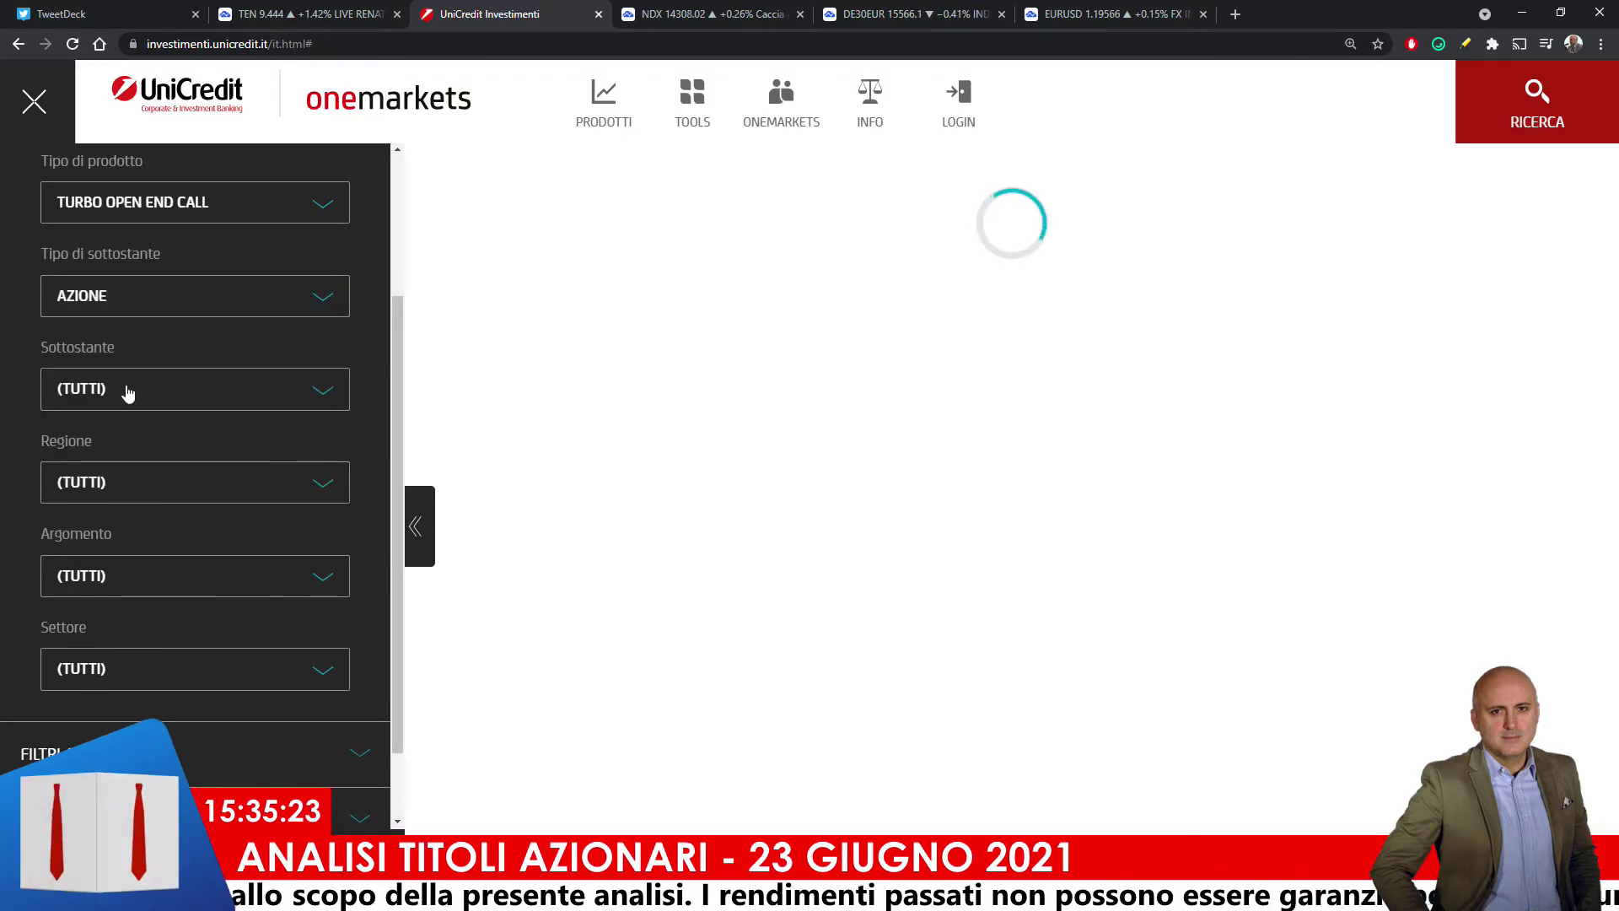
click(126, 388)
scroll(180, 570, down, 4)
scroll(177, 566, down, 7)
scroll(174, 565, down, 8)
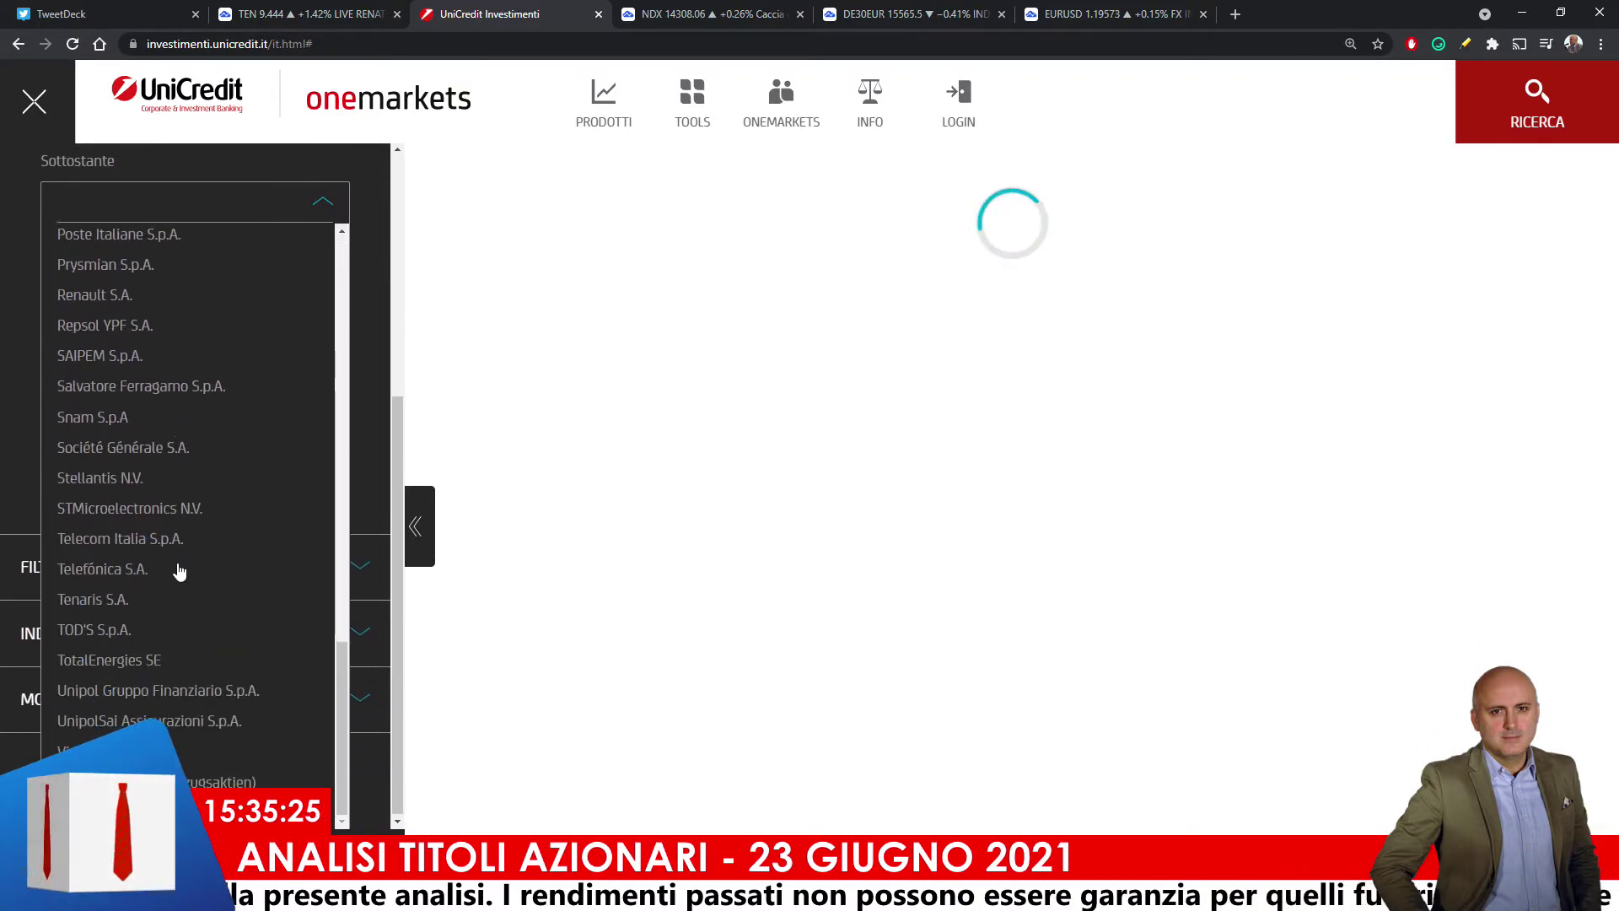
click(93, 598)
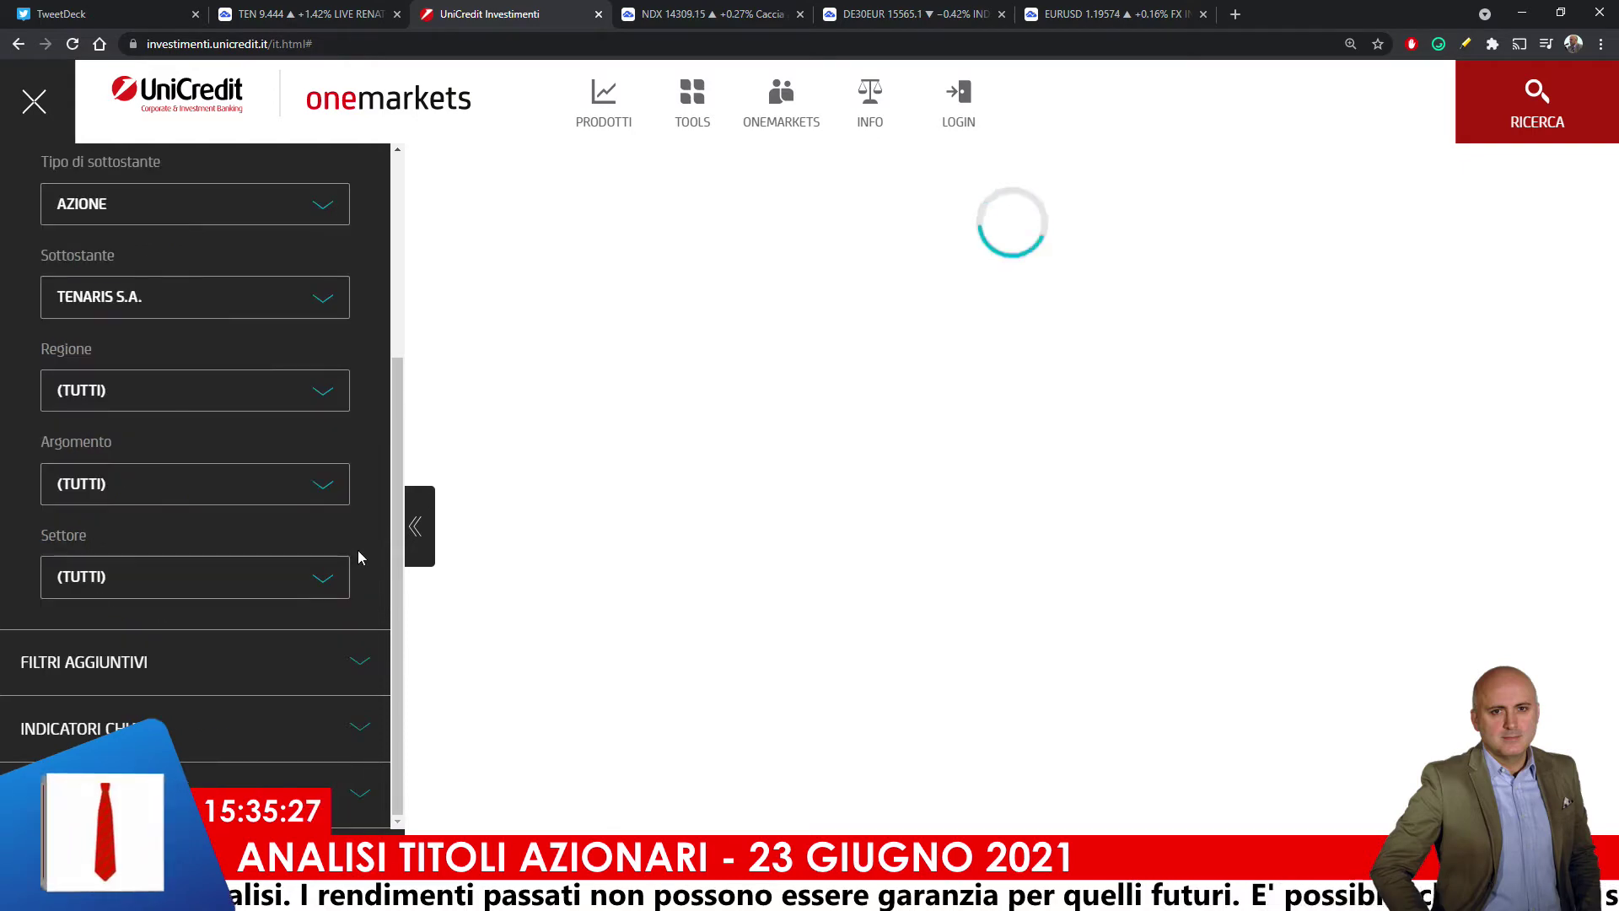
scroll(362, 531, up, 3)
scroll(363, 531, up, 1)
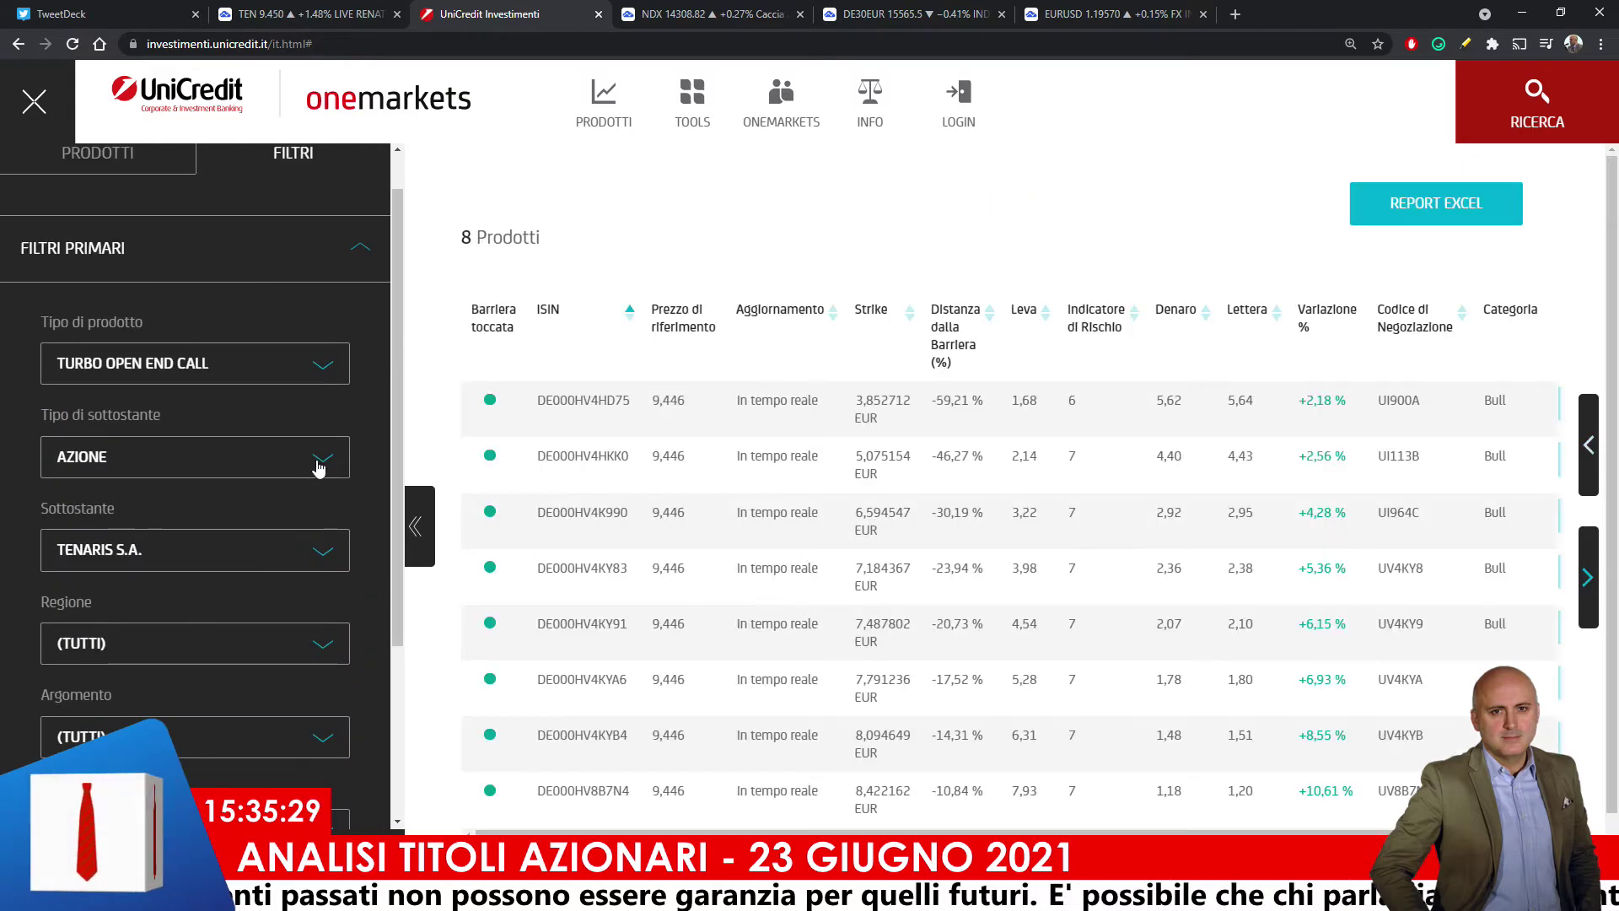
- Collapse the filter panel to show the 8 Tenaris Bull turbos' results table
click(415, 526)
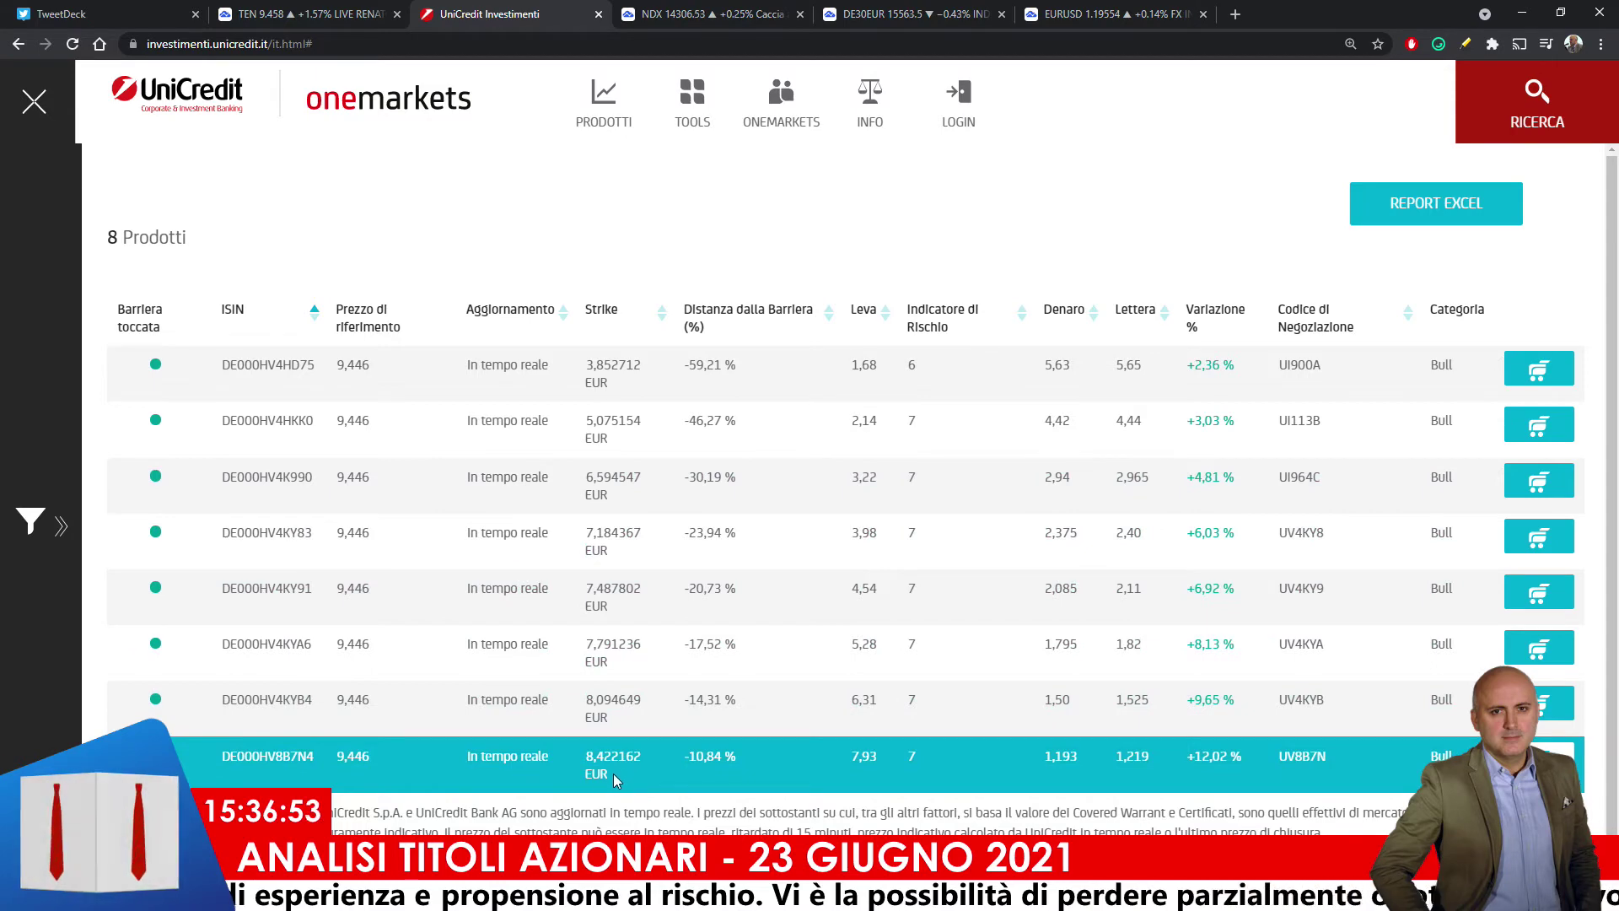
key(ctrl+shift+Tab)
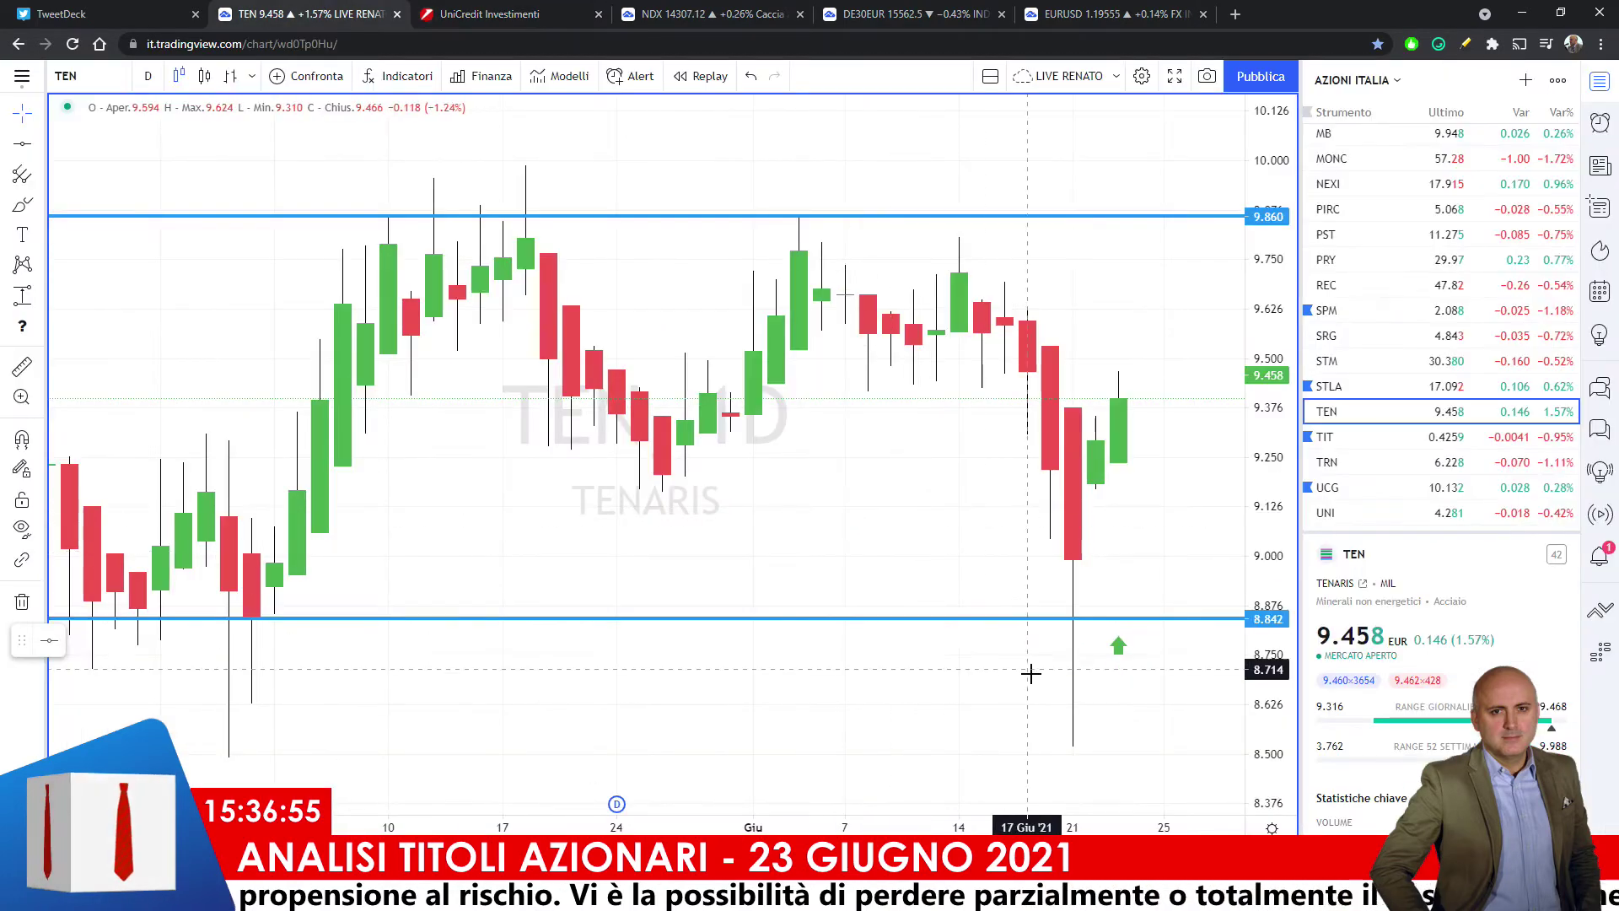
scroll(1046, 678, down, 2)
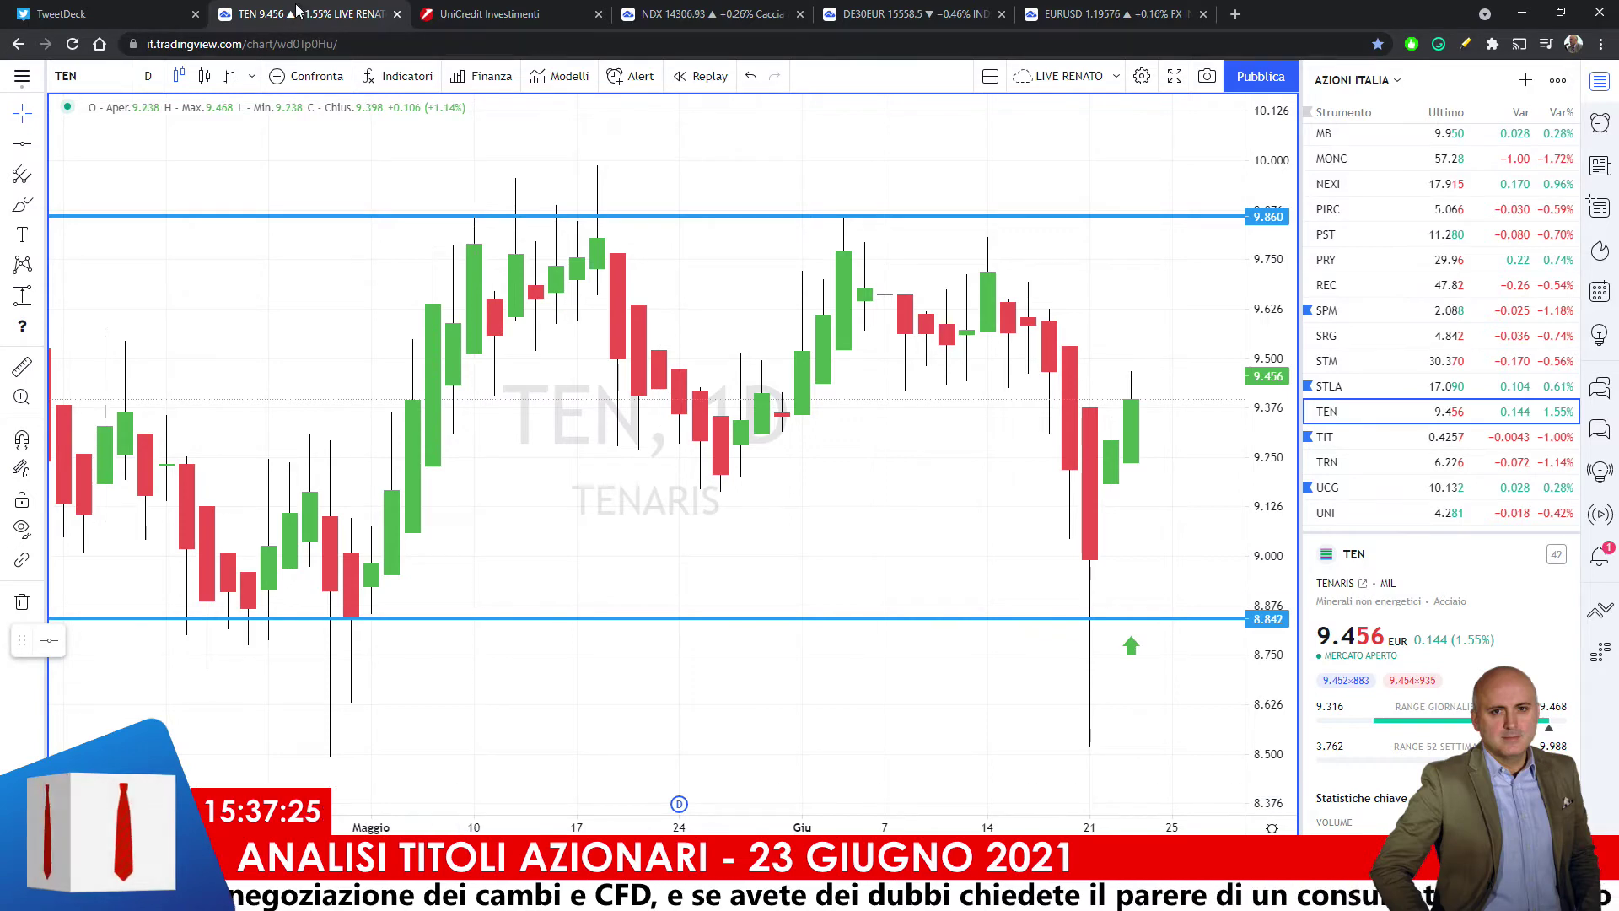
click(496, 13)
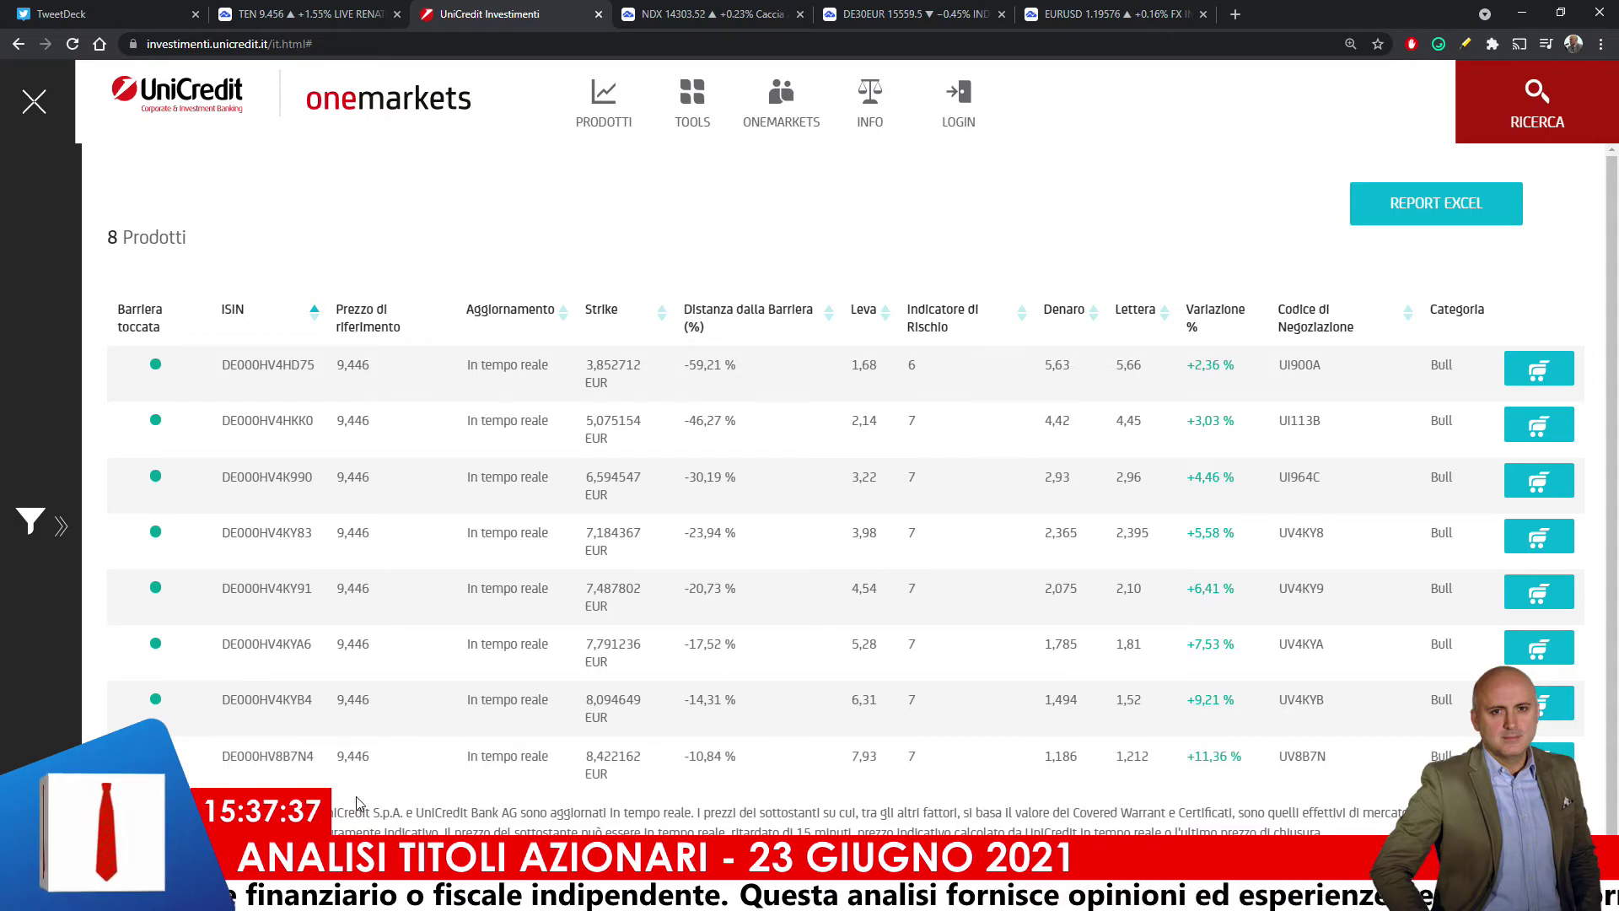
drag(356, 804, 673, 418)
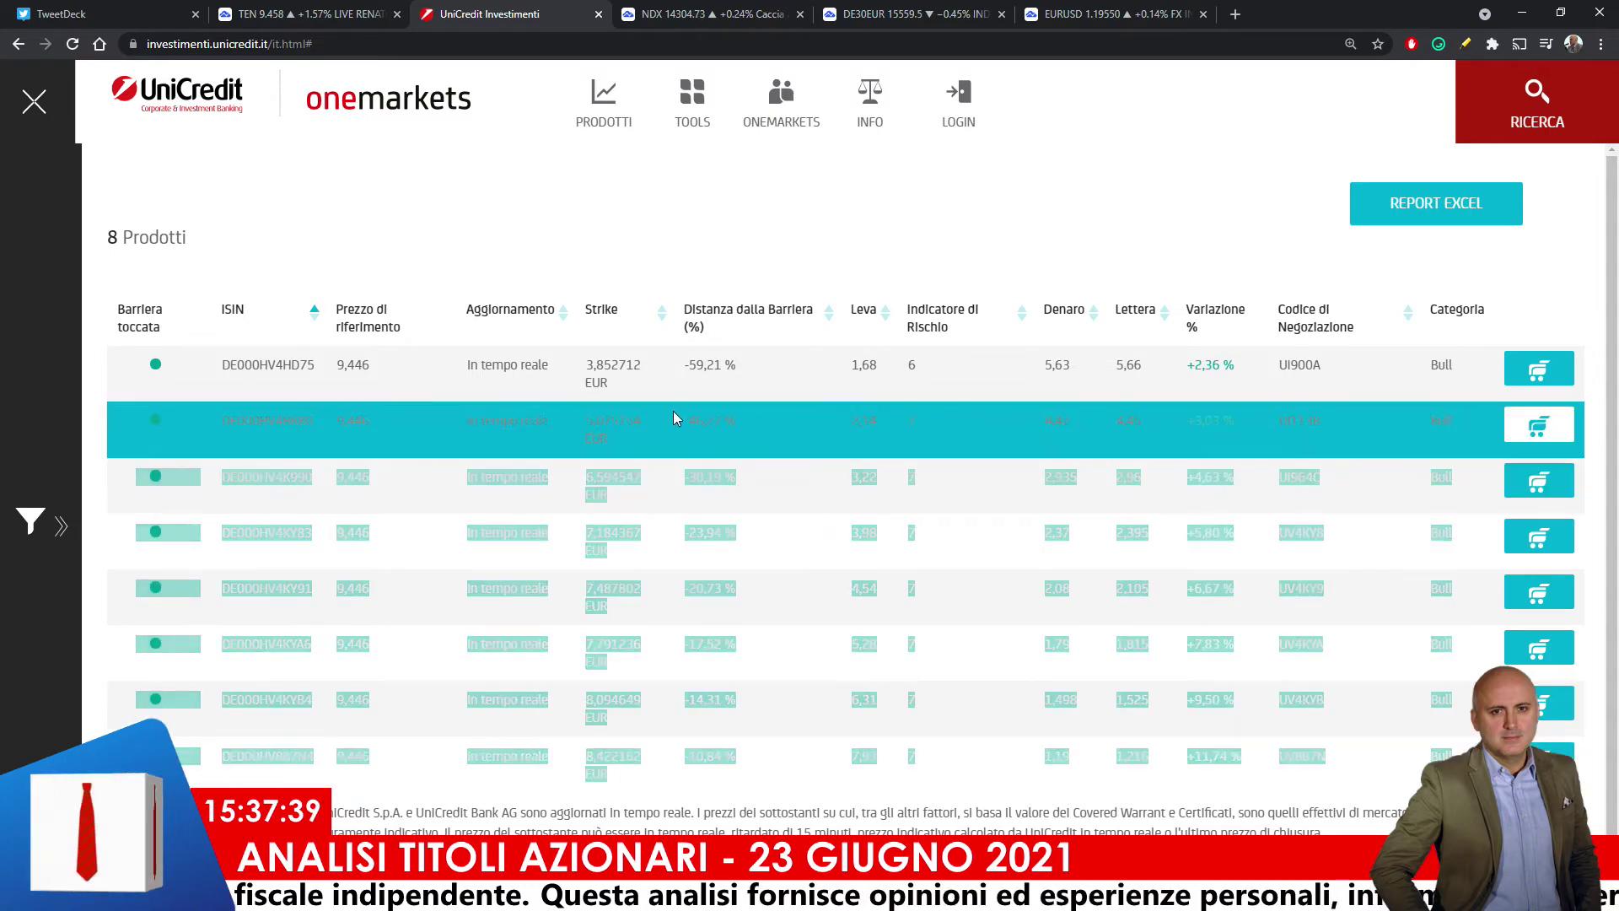
click(657, 388)
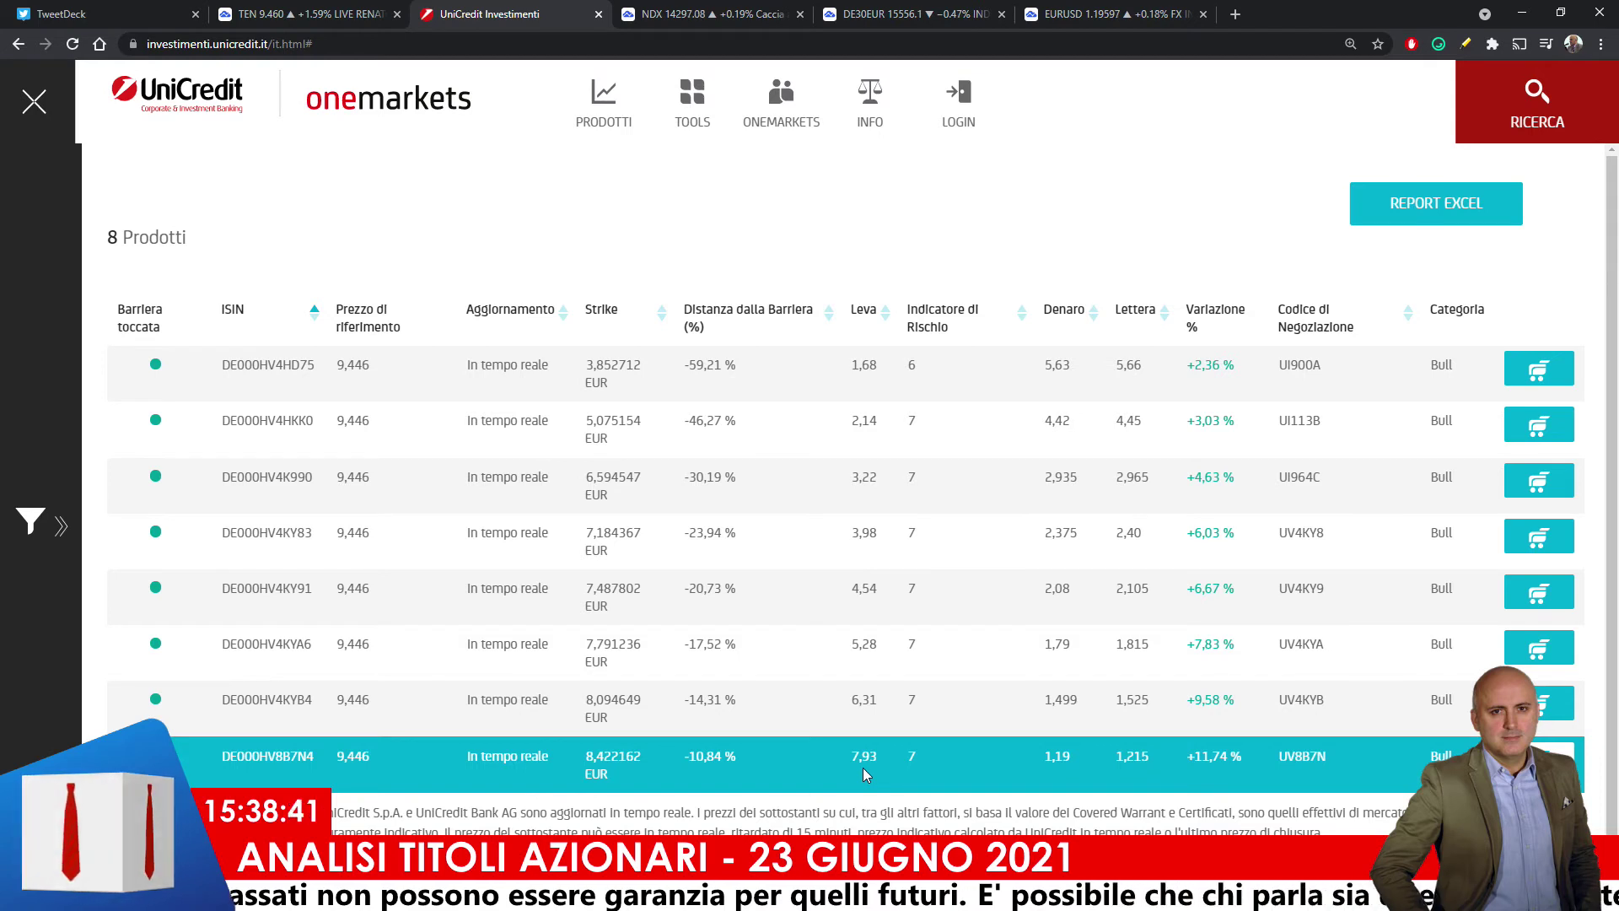
click(328, 21)
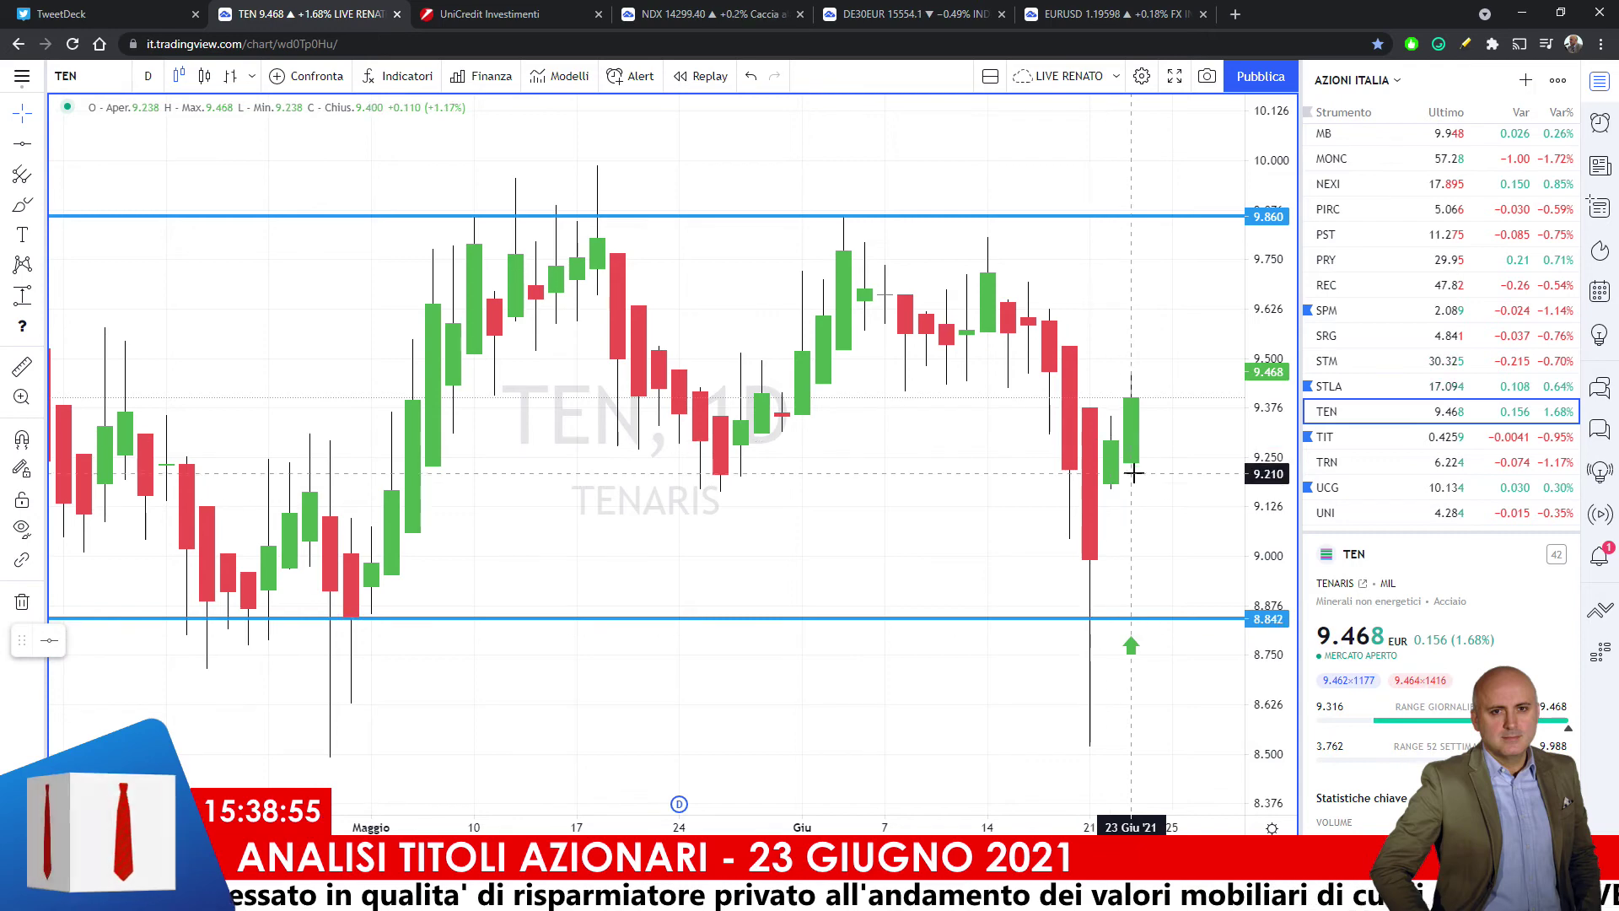
click(490, 14)
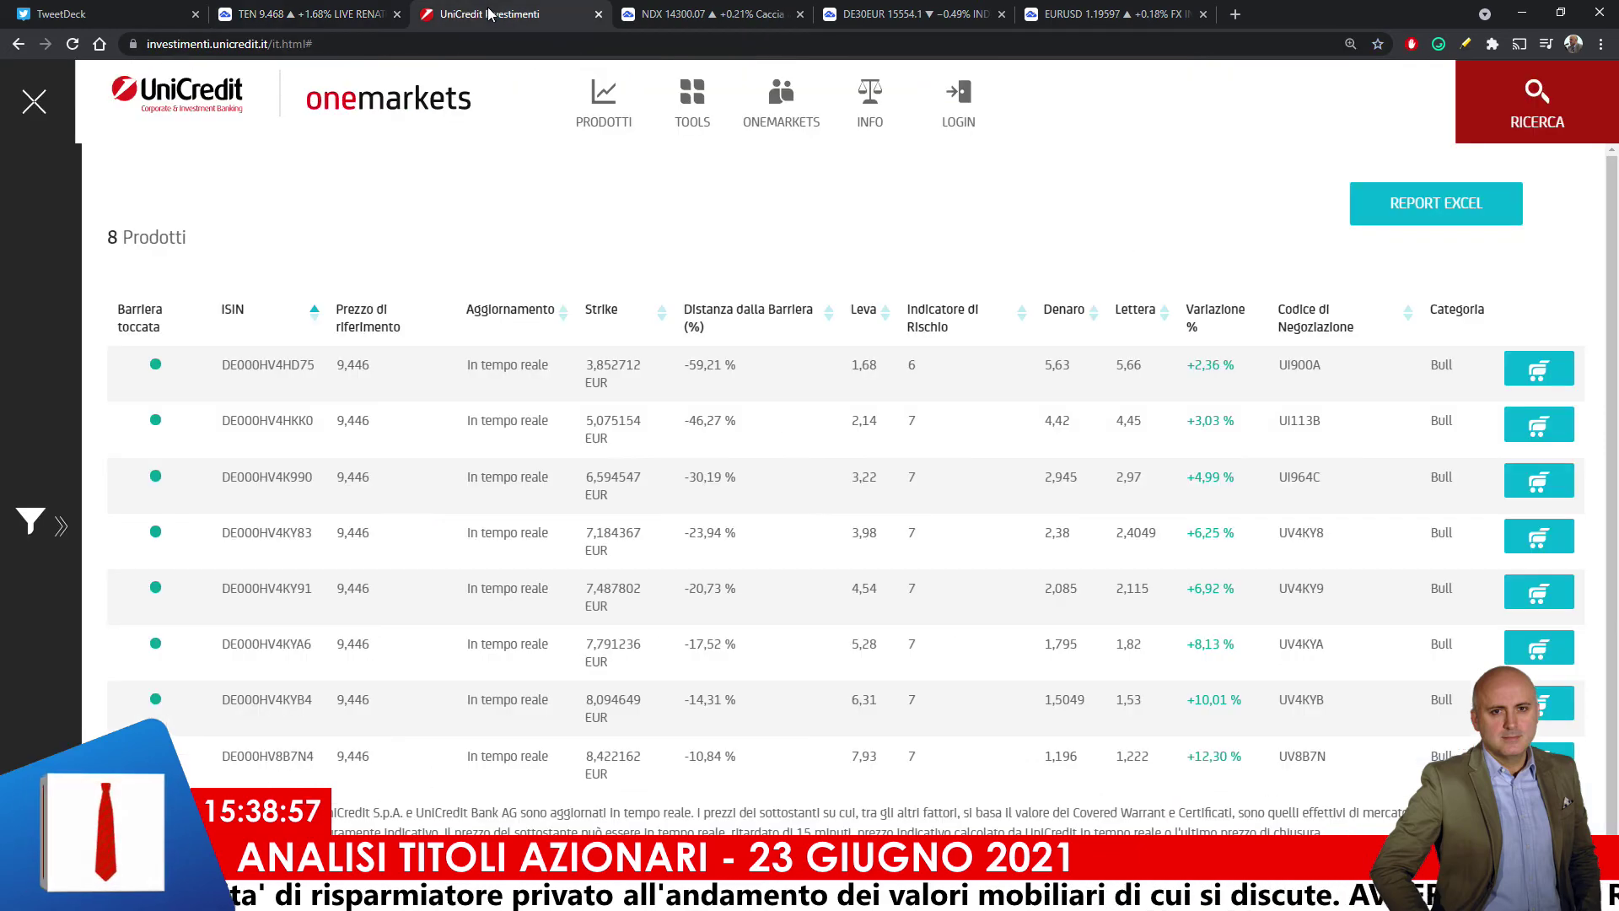
- Change the product type to Turbo Open End Put (7 Bear products), then return to the TEN chart
click(58, 524)
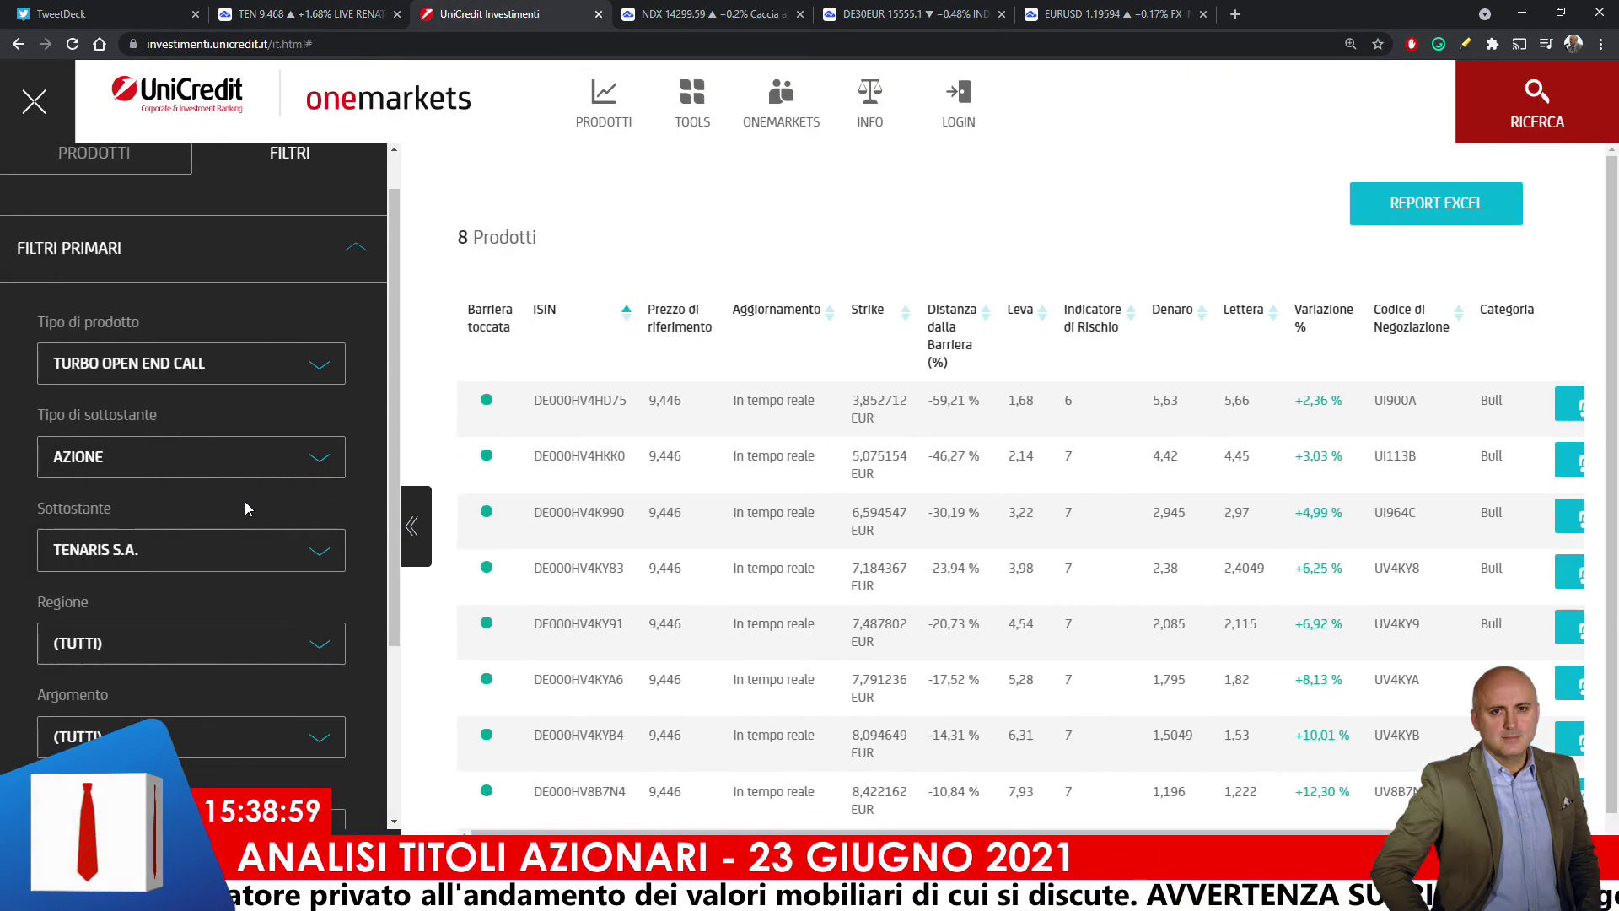
click(325, 367)
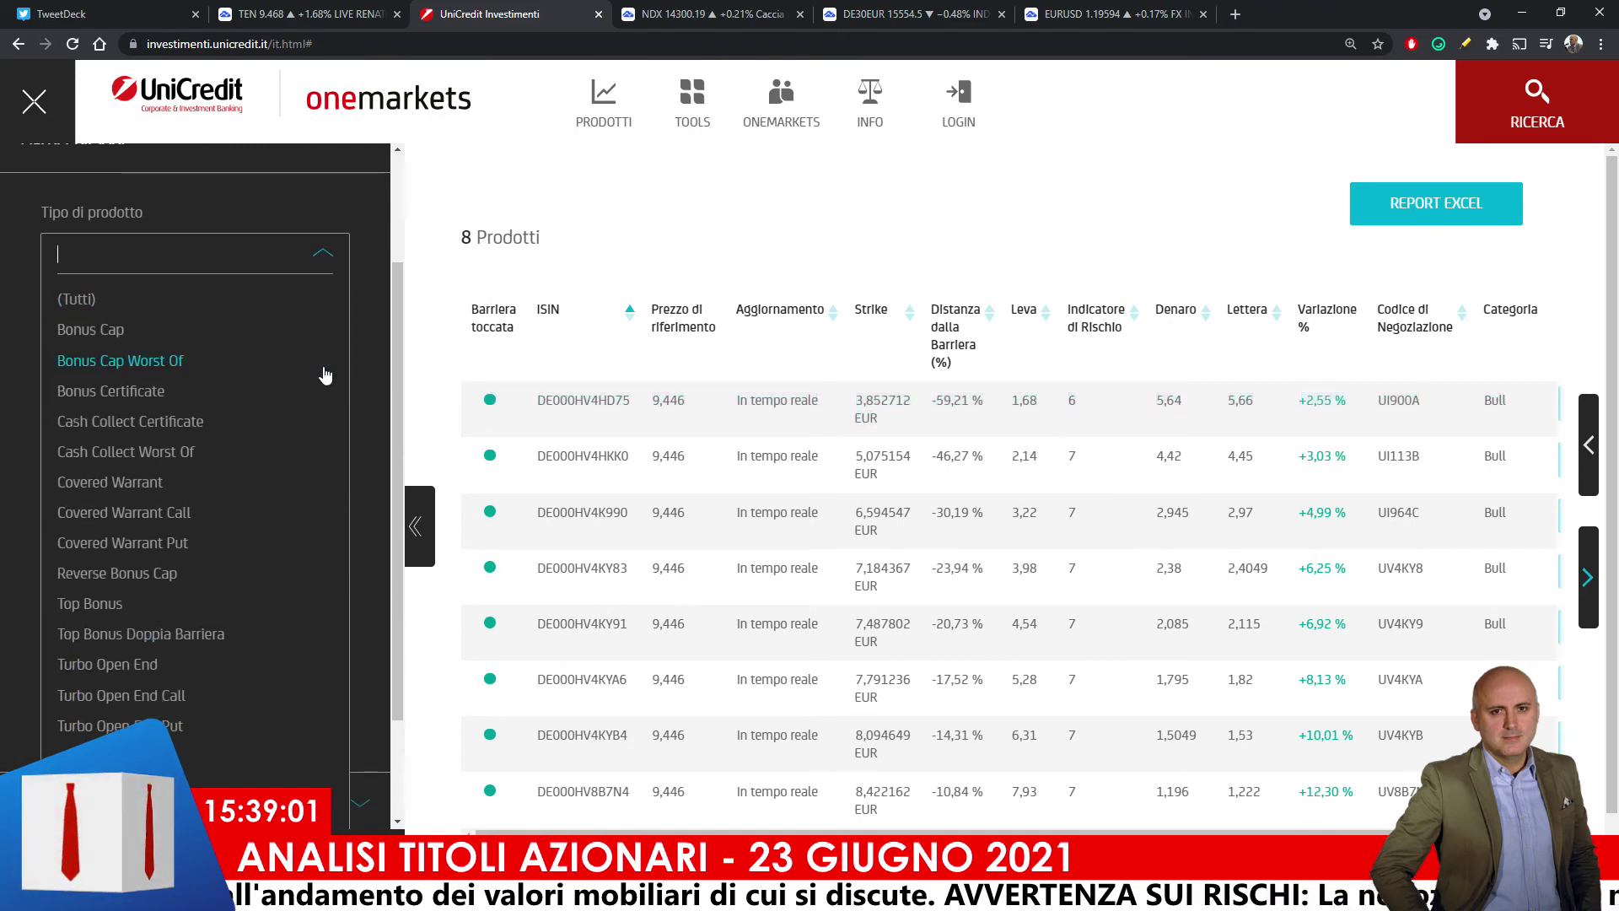
click(120, 675)
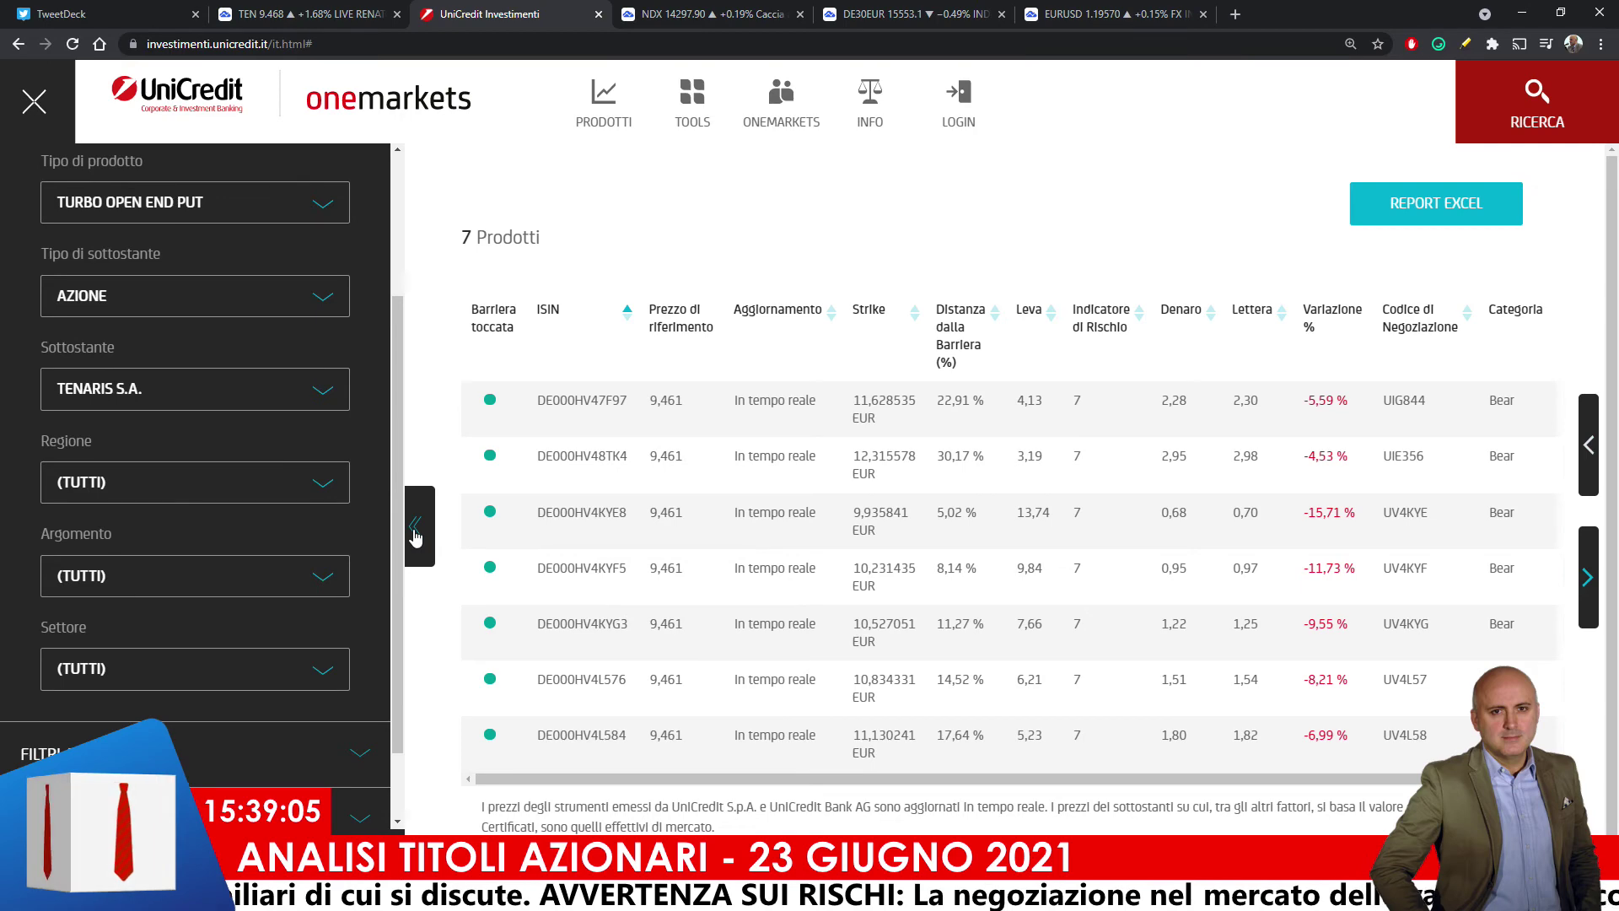
click(415, 527)
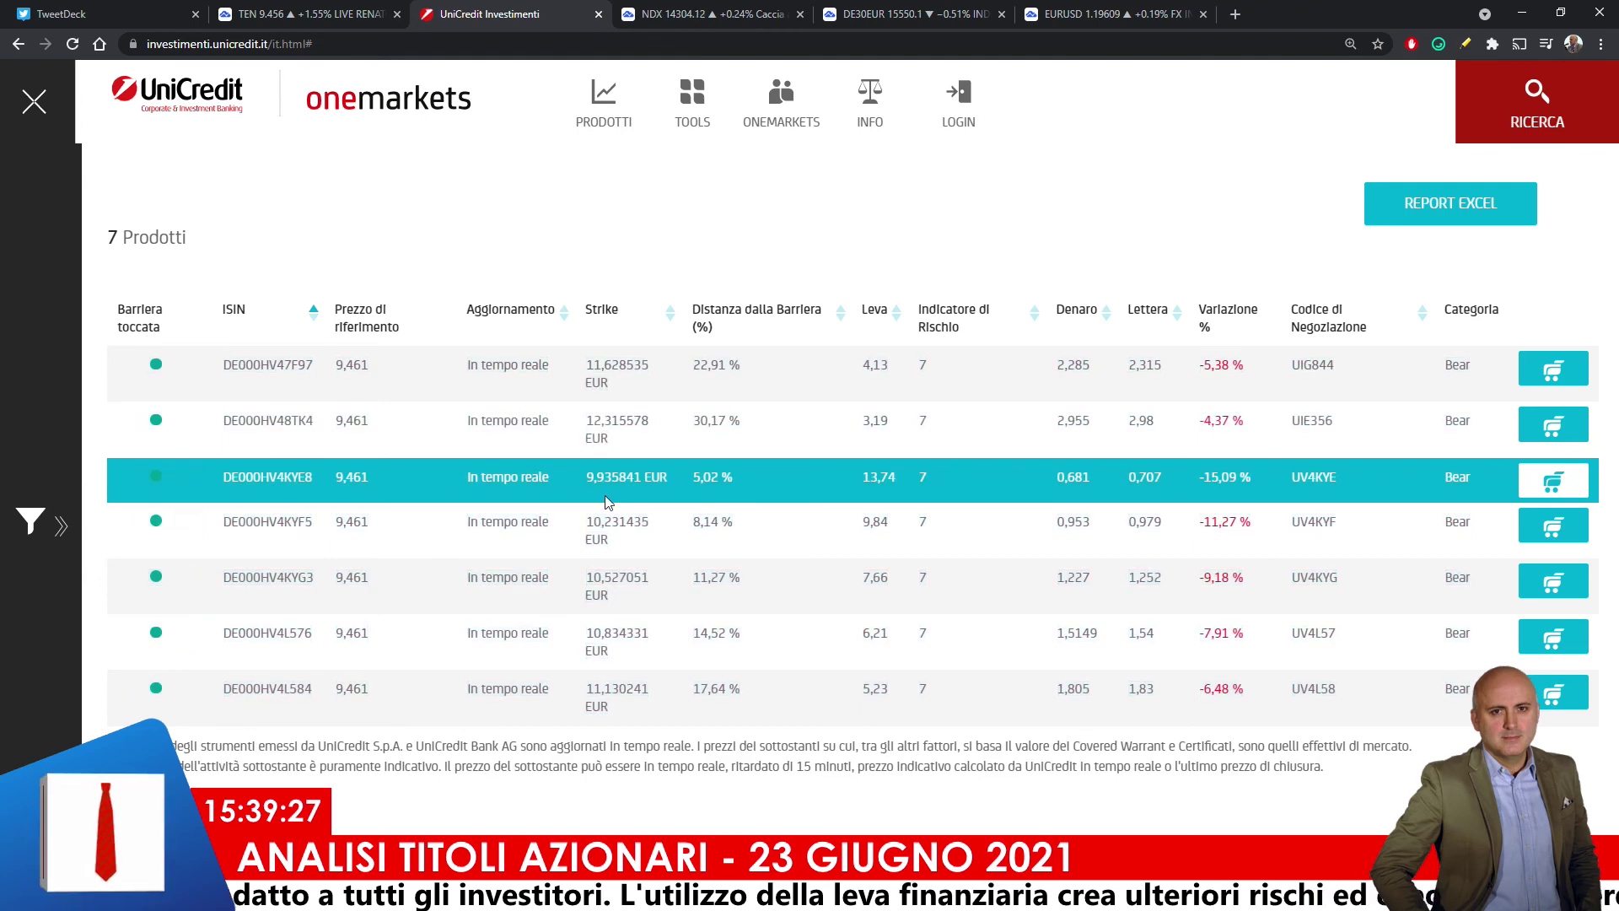
click(305, 16)
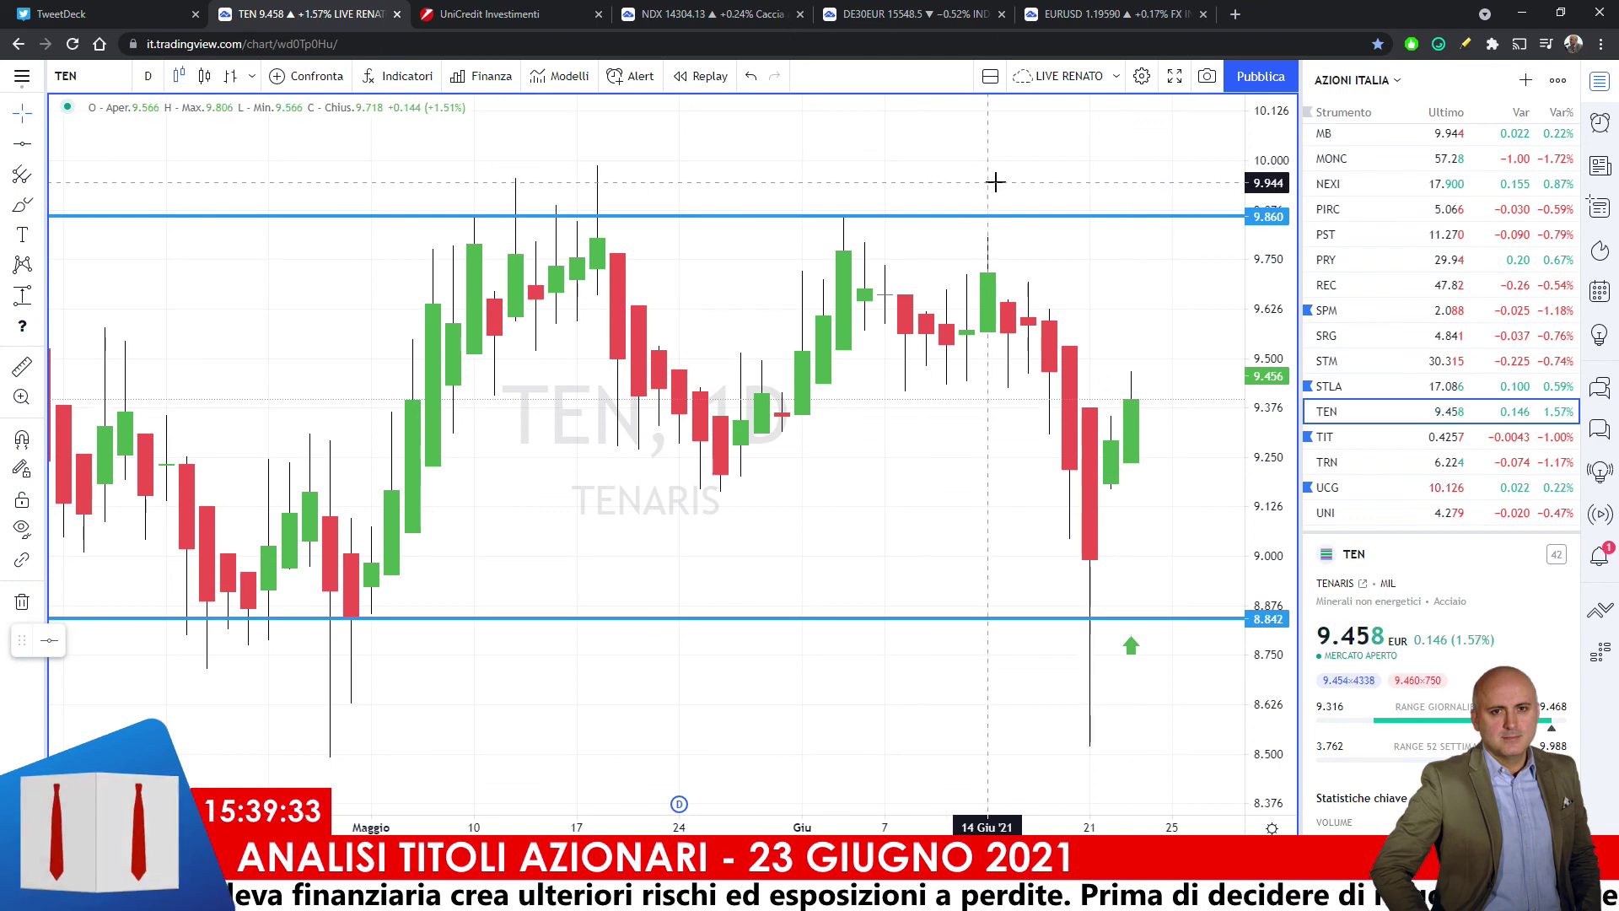
click(489, 15)
drag(143, 477, 907, 590)
click(902, 639)
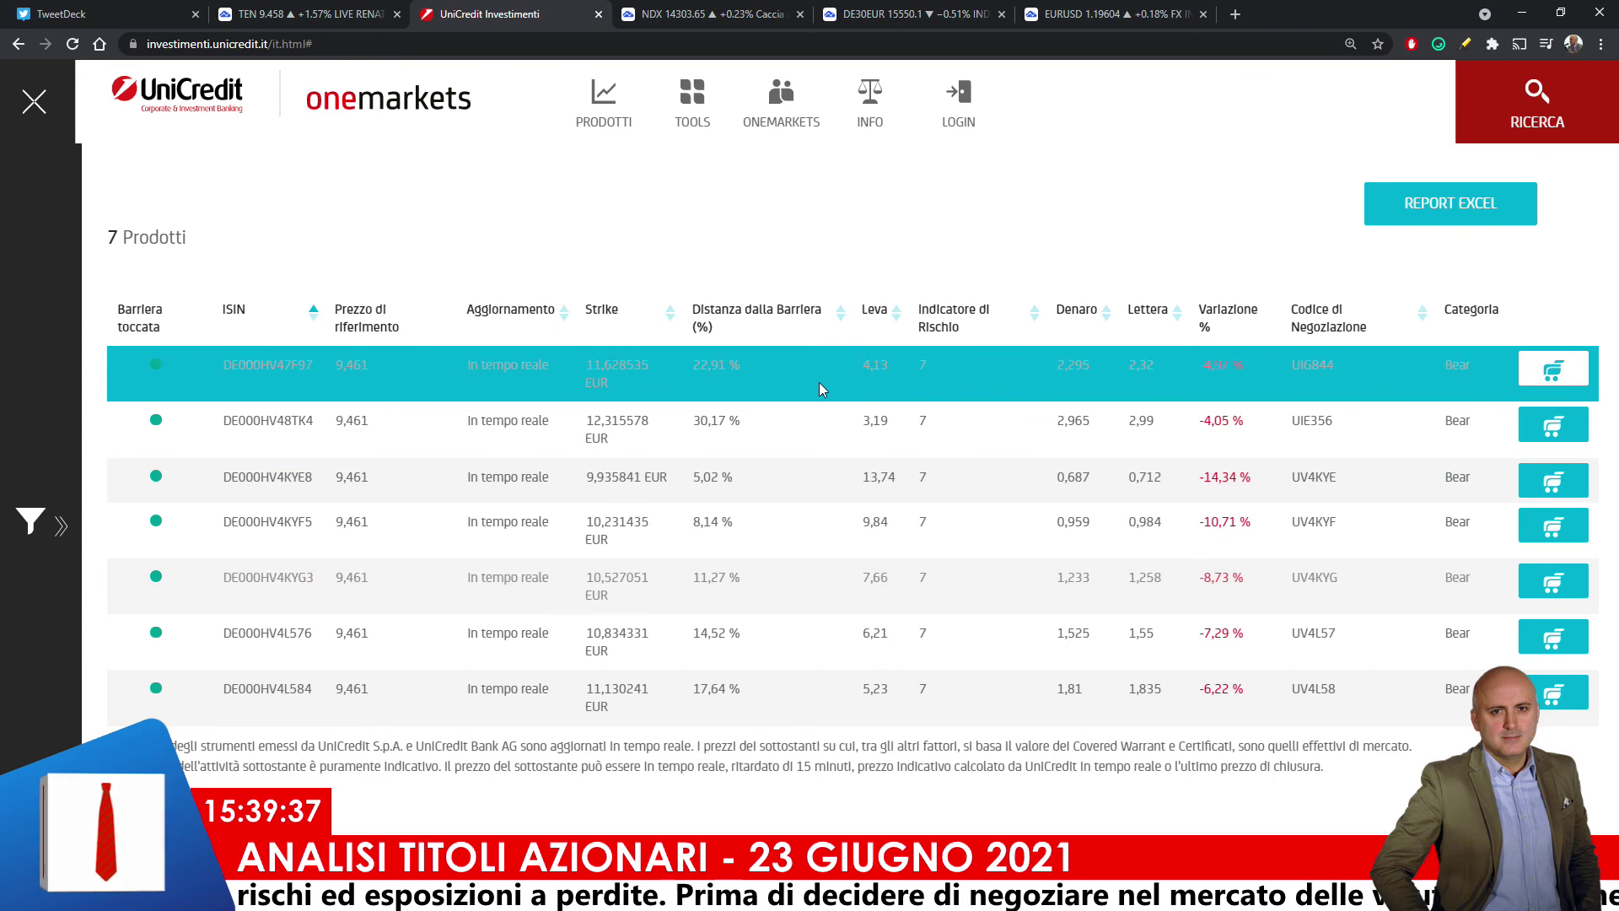
drag(752, 431, 747, 535)
click(747, 535)
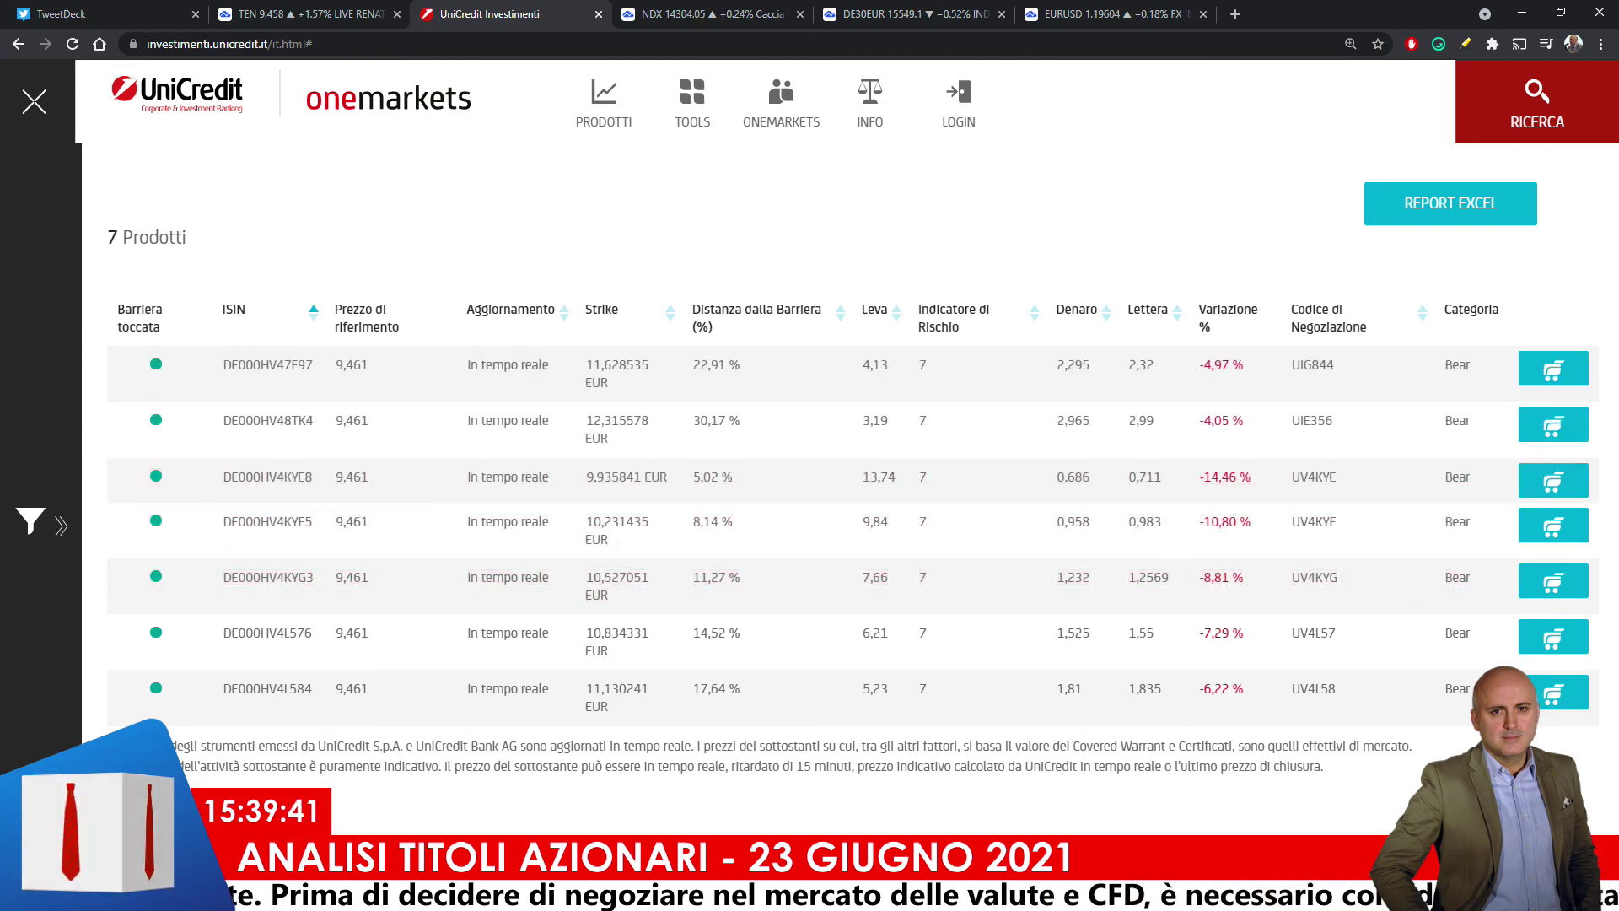